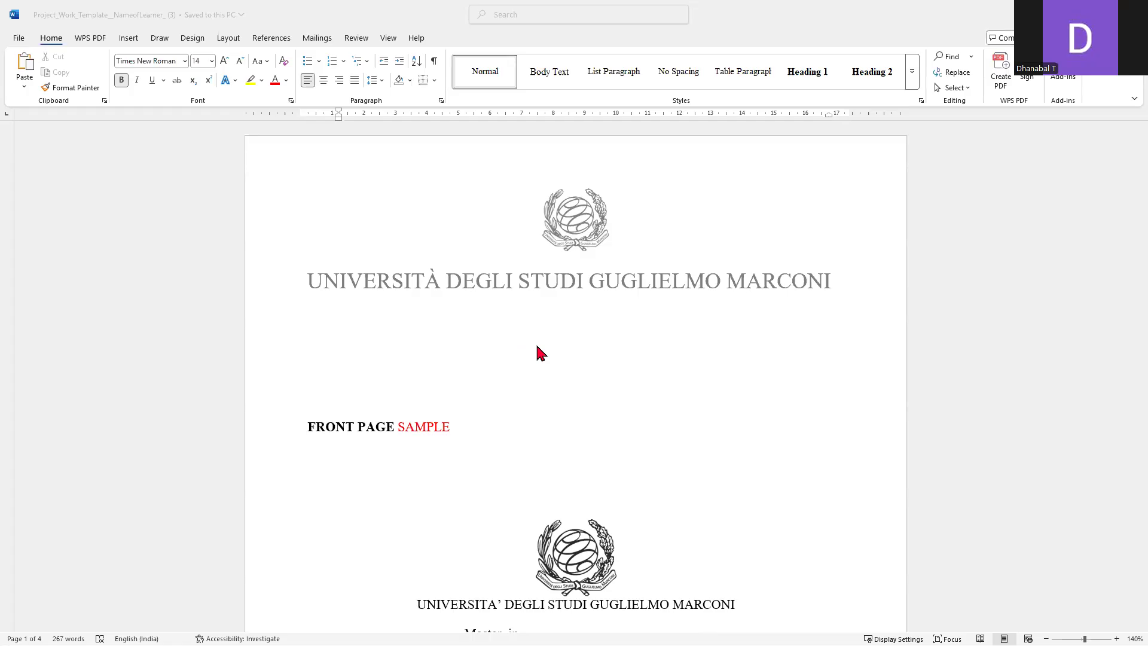
Insert a Next Page section break on a new line below SOURCES, at the end of the table of contents.
scroll(550, 347, down, 3)
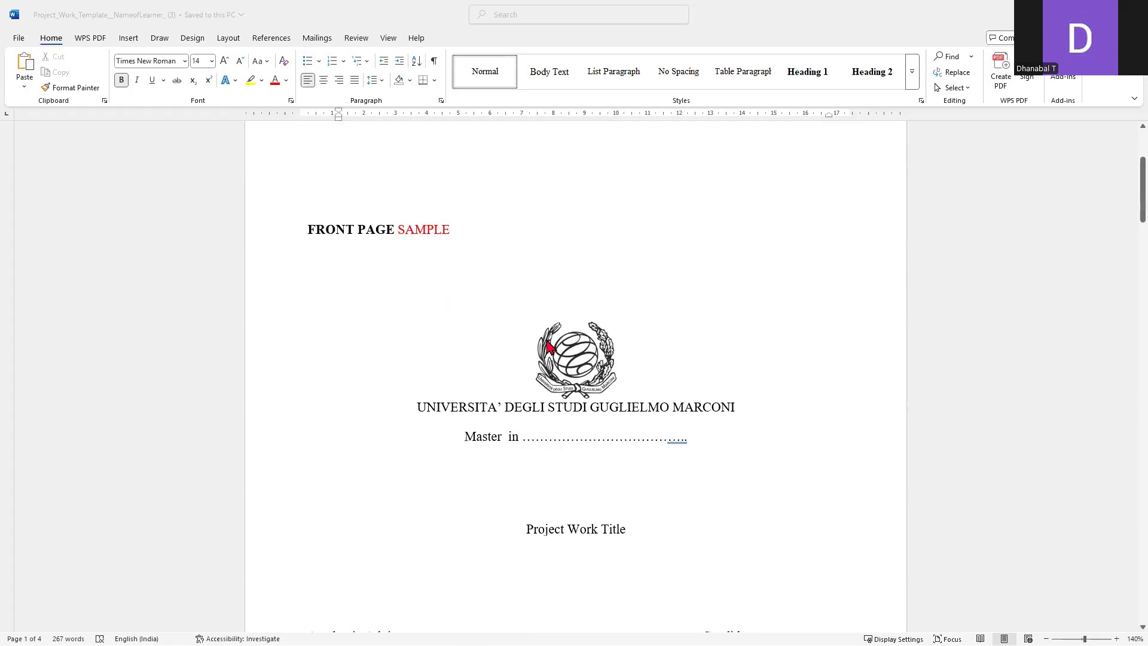
scroll(550, 347, down, 1)
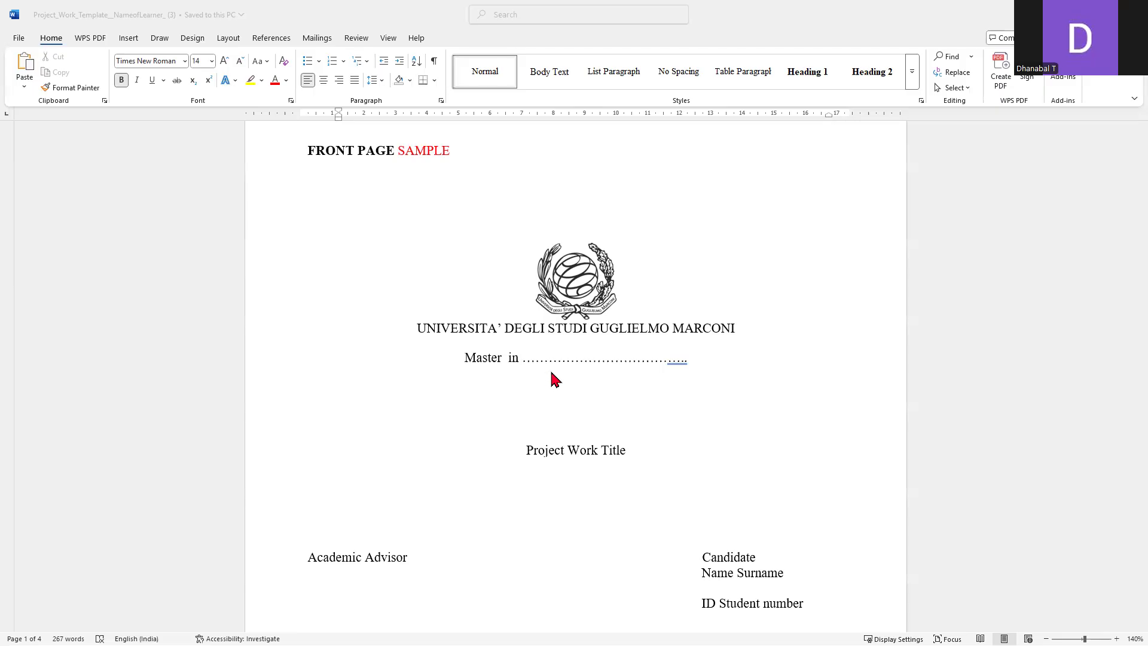
scroll(552, 377, up, 3)
scroll(552, 376, down, 15)
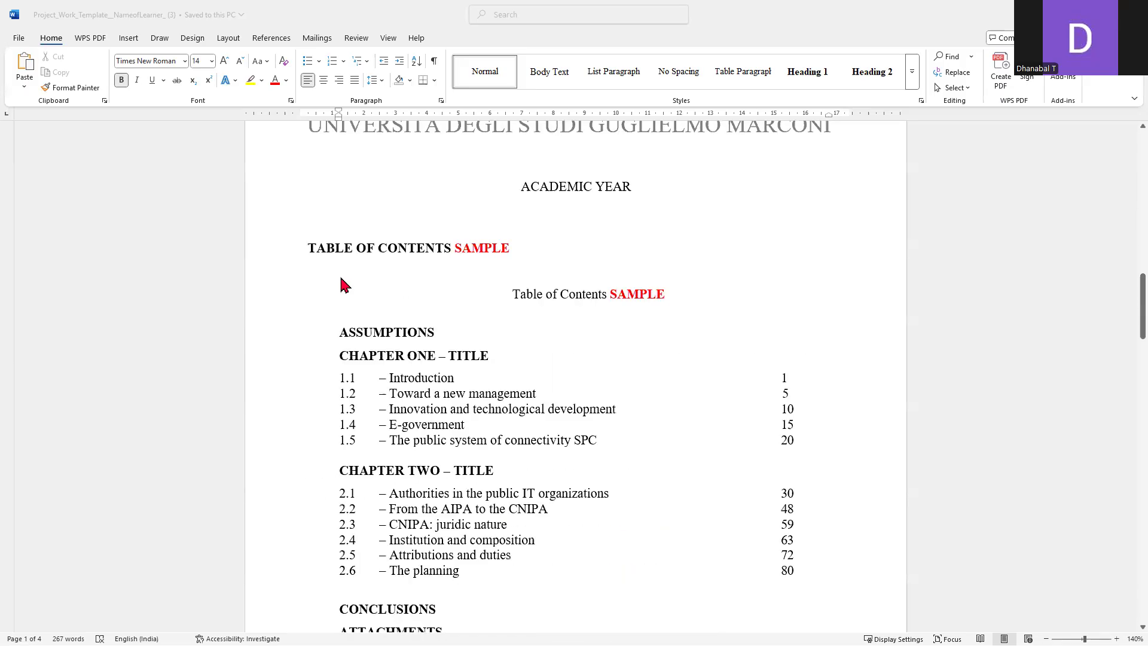
scroll(506, 353, down, 6)
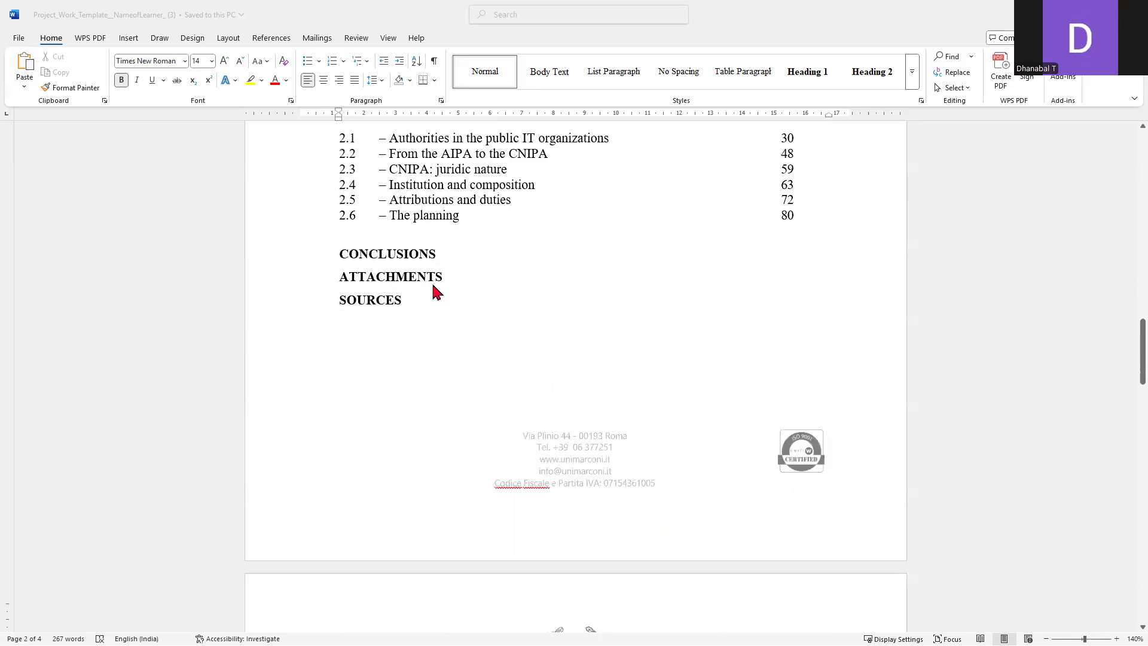
click(415, 301)
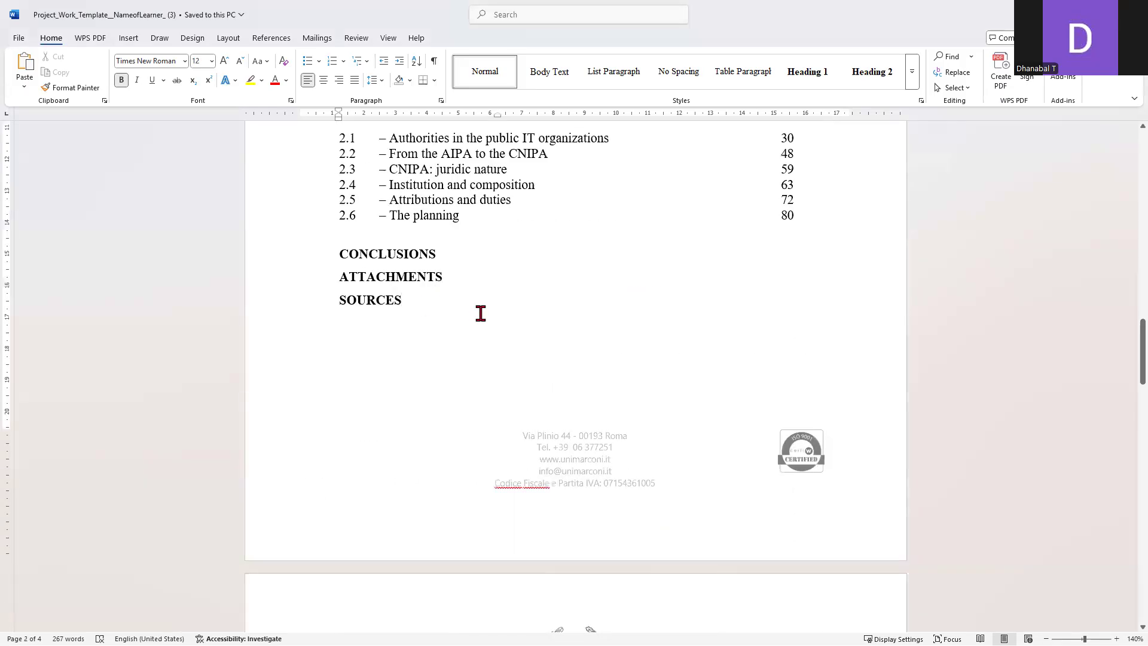
key(Return)
key(Return)
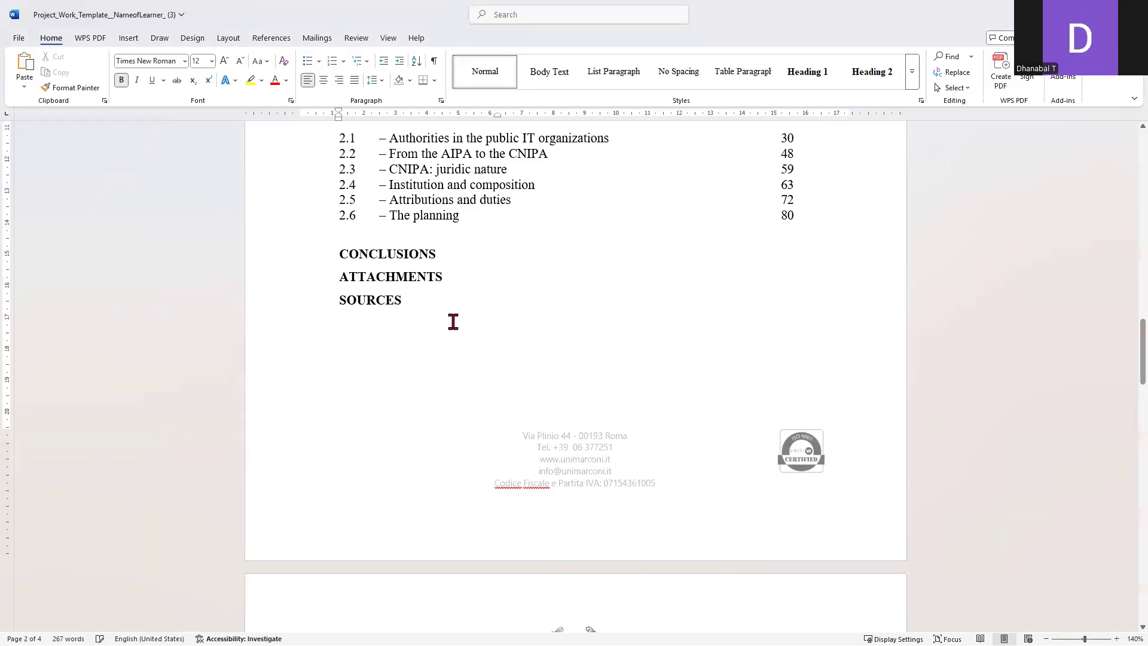
click(229, 39)
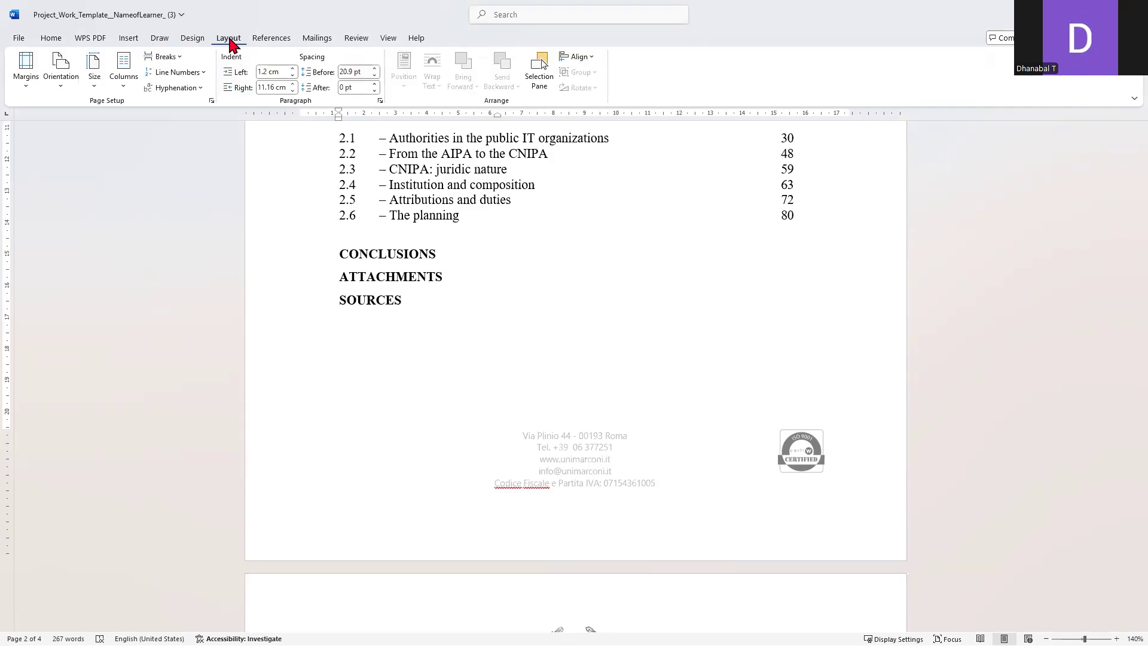
click(179, 57)
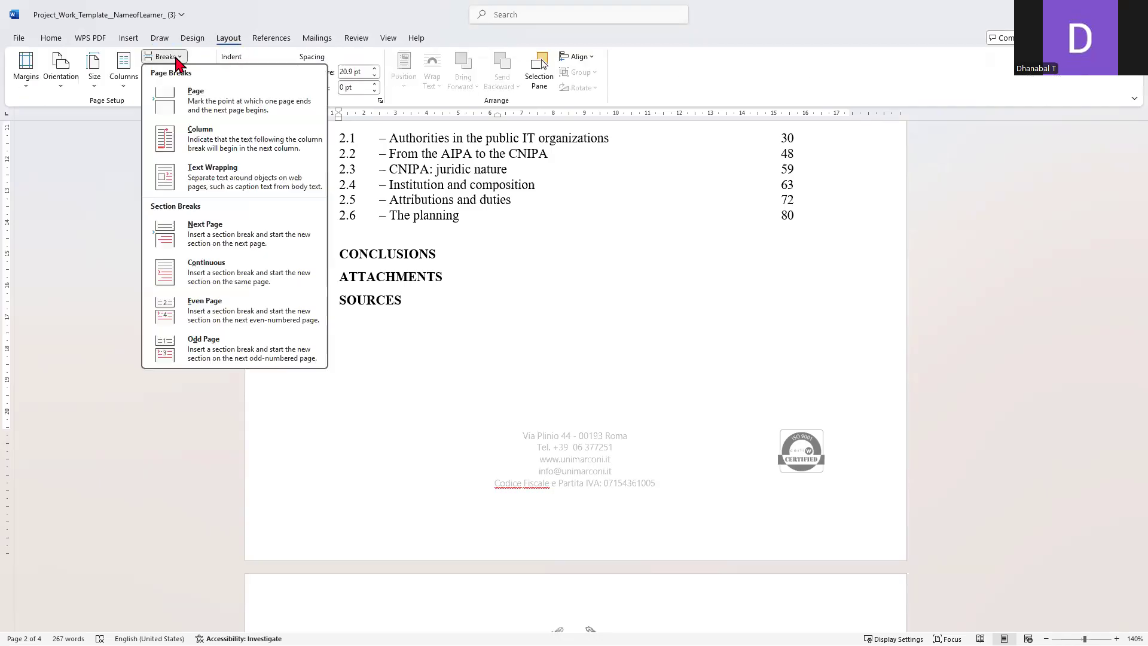
click(199, 238)
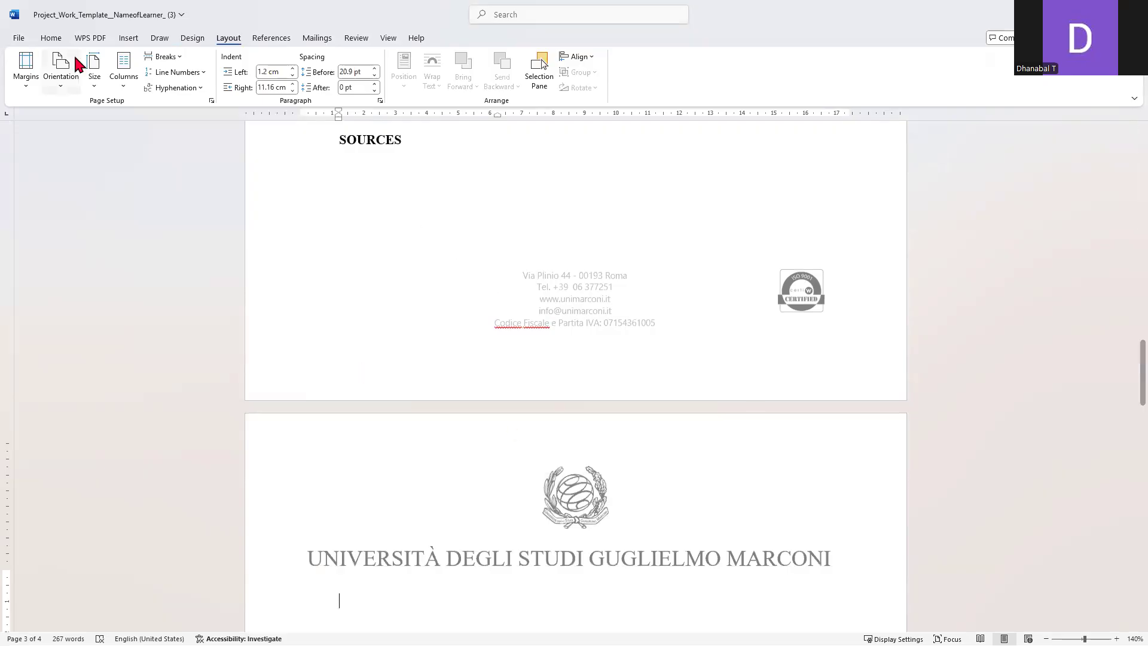
Show the formatting marks to check the section break below SOURCES, and hide them again.
click(51, 40)
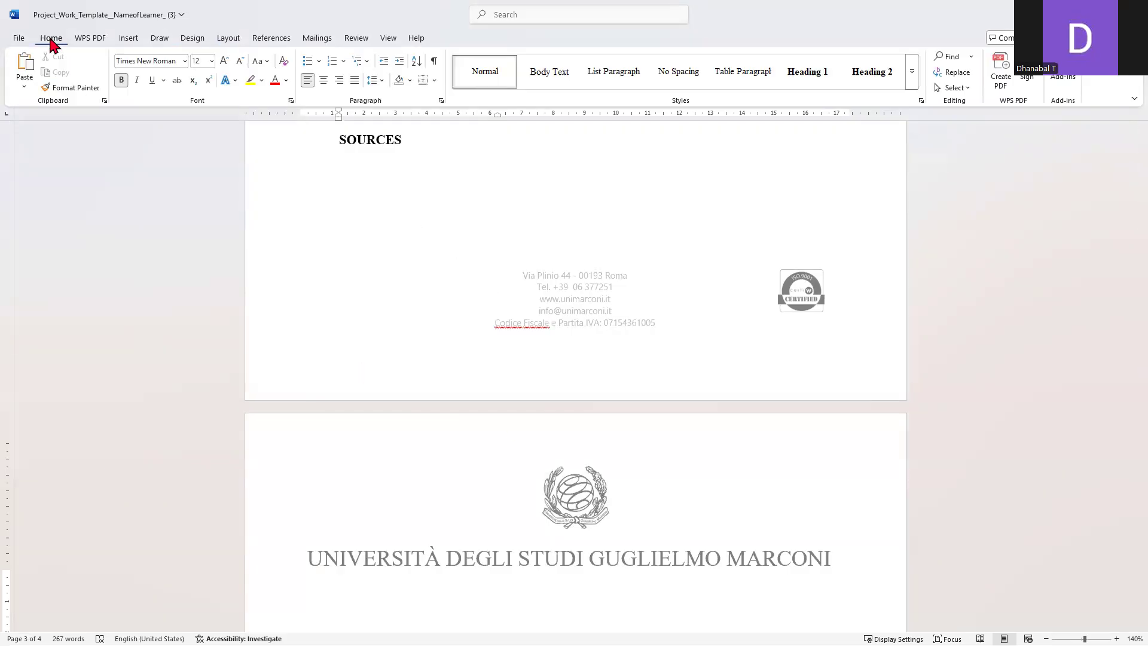
click(431, 62)
scroll(392, 254, up, 2)
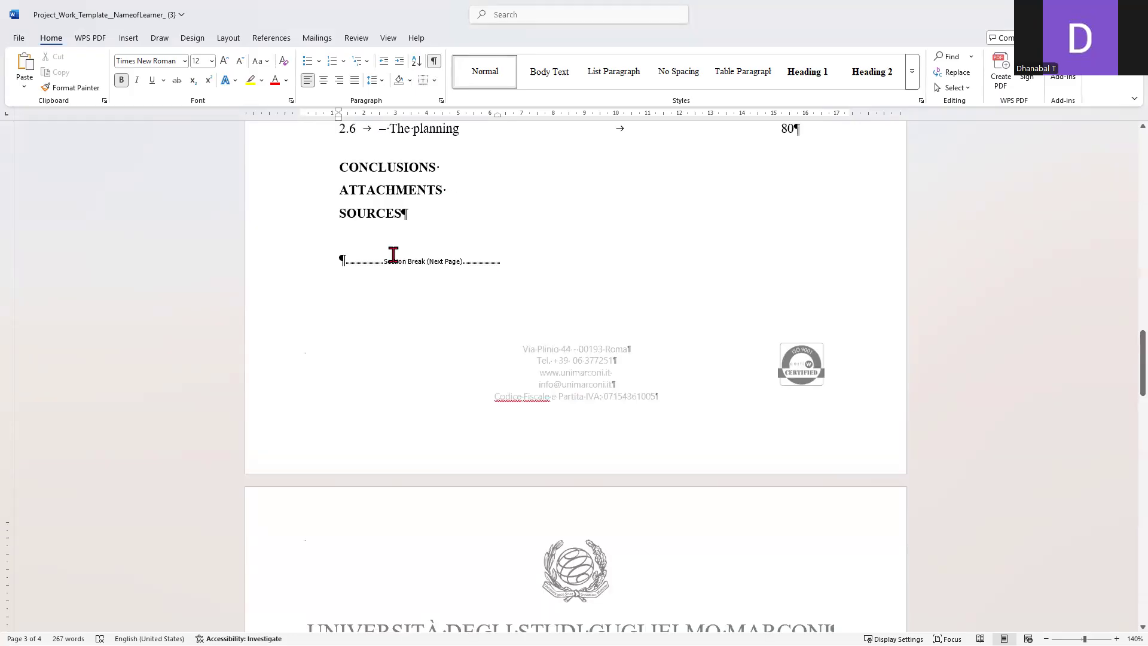
scroll(550, 361, up, 2)
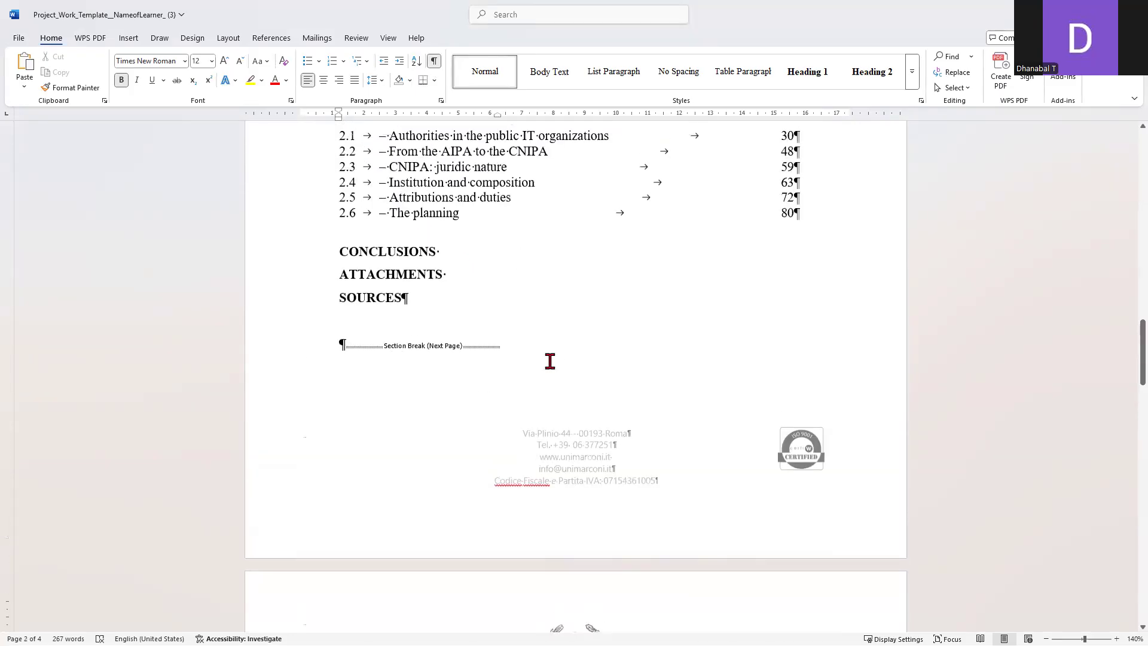
click(434, 62)
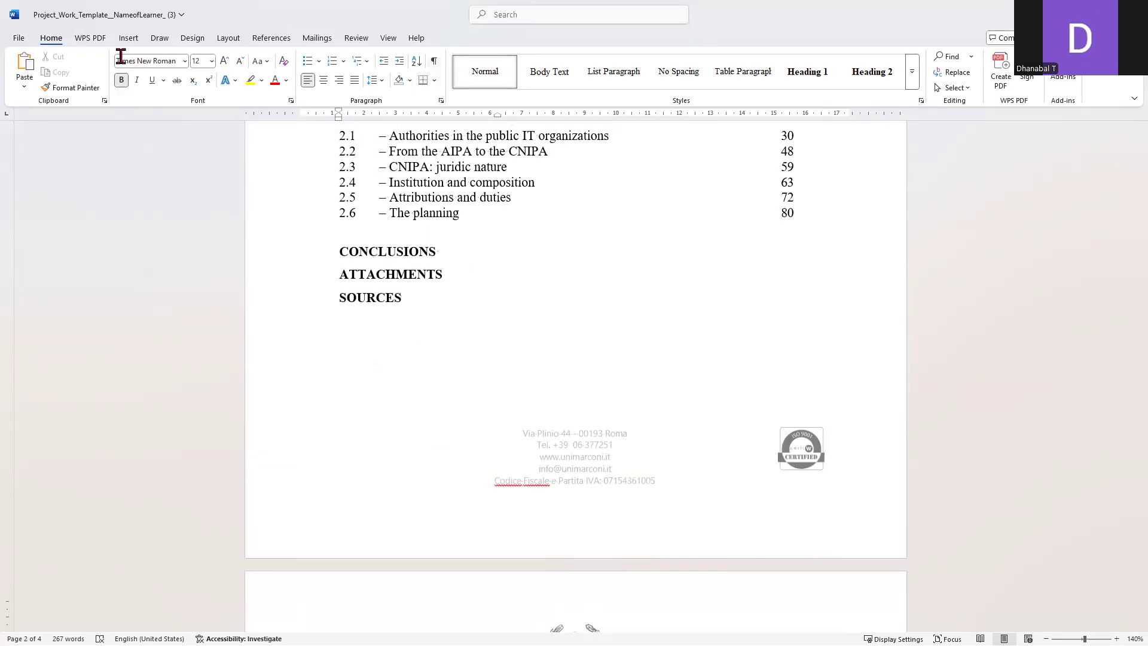
Add a Plain Number 3 page number at the bottom of the page where Chapter 1 starts.
scroll(501, 425, down, 5)
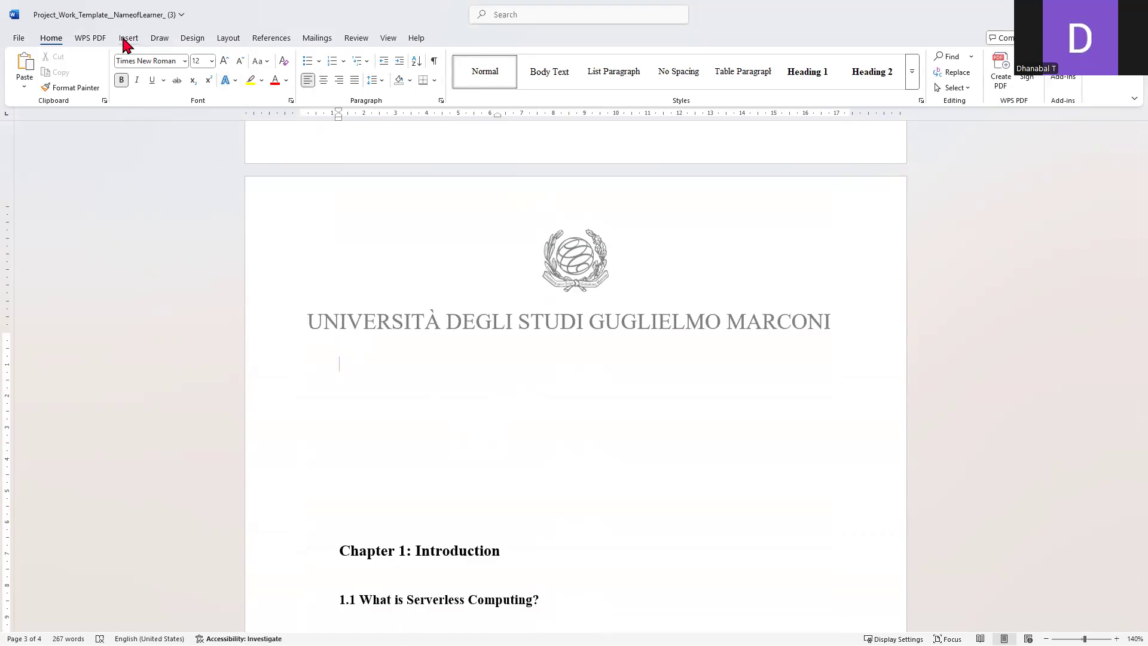
scroll(397, 374, down, 1)
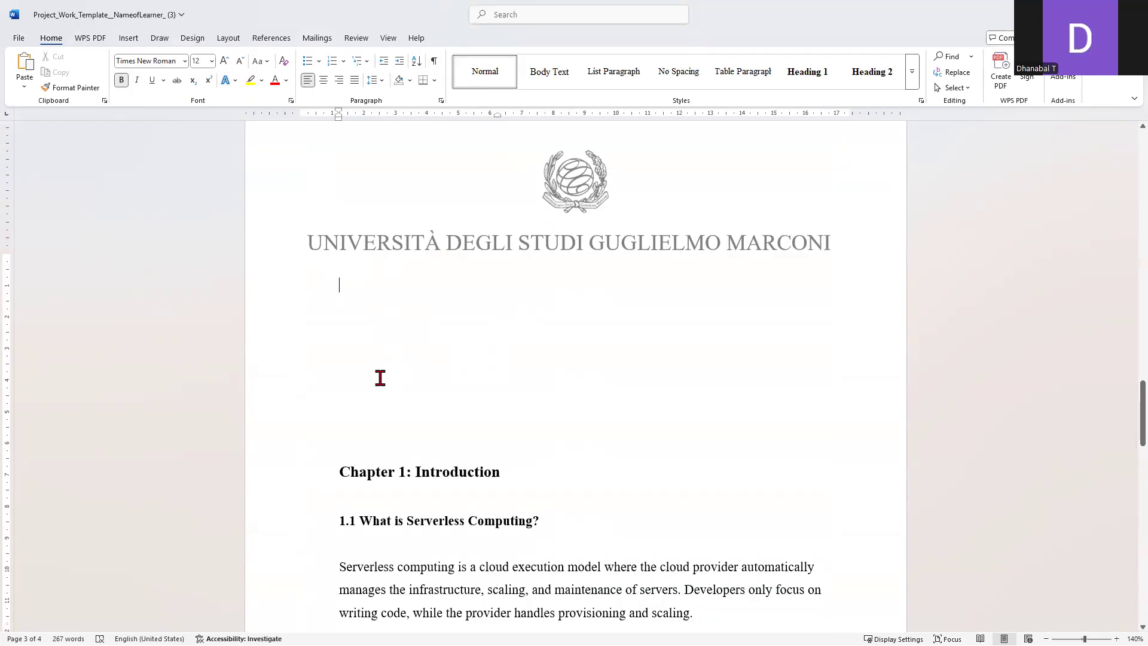
scroll(436, 366, up, 5)
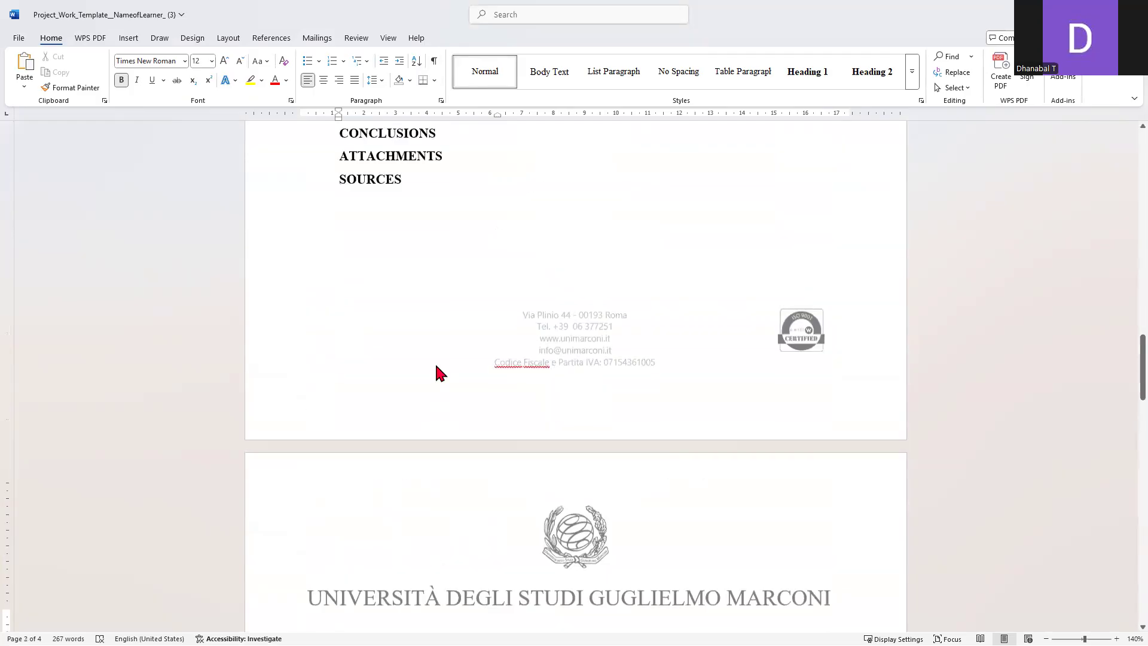
scroll(436, 366, down, 5)
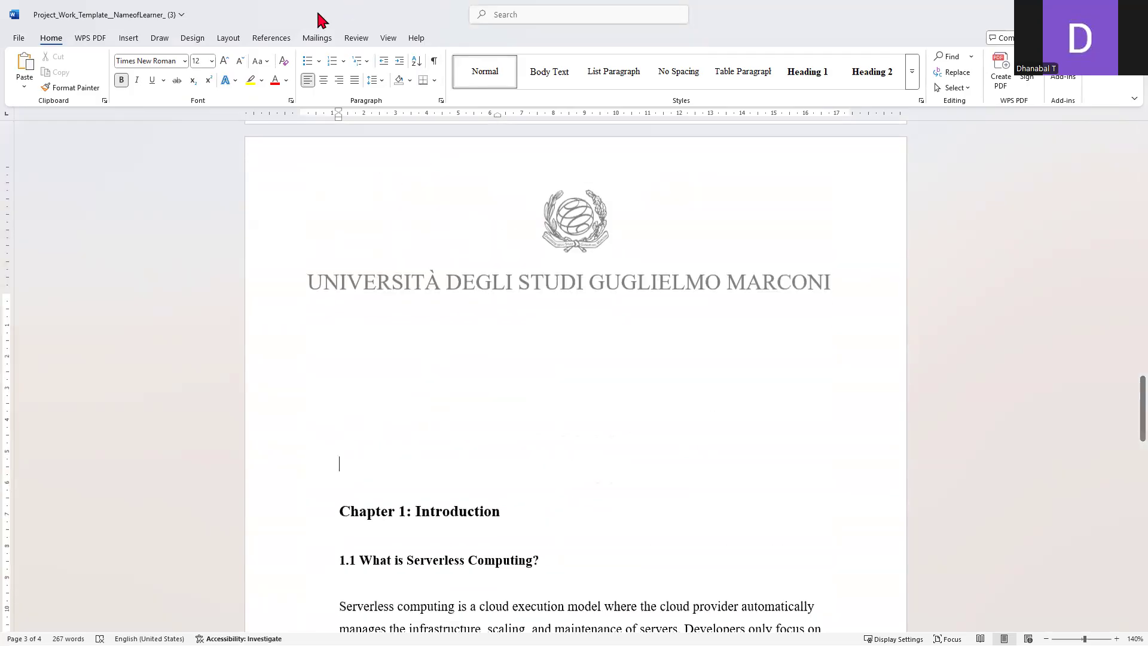
click(128, 38)
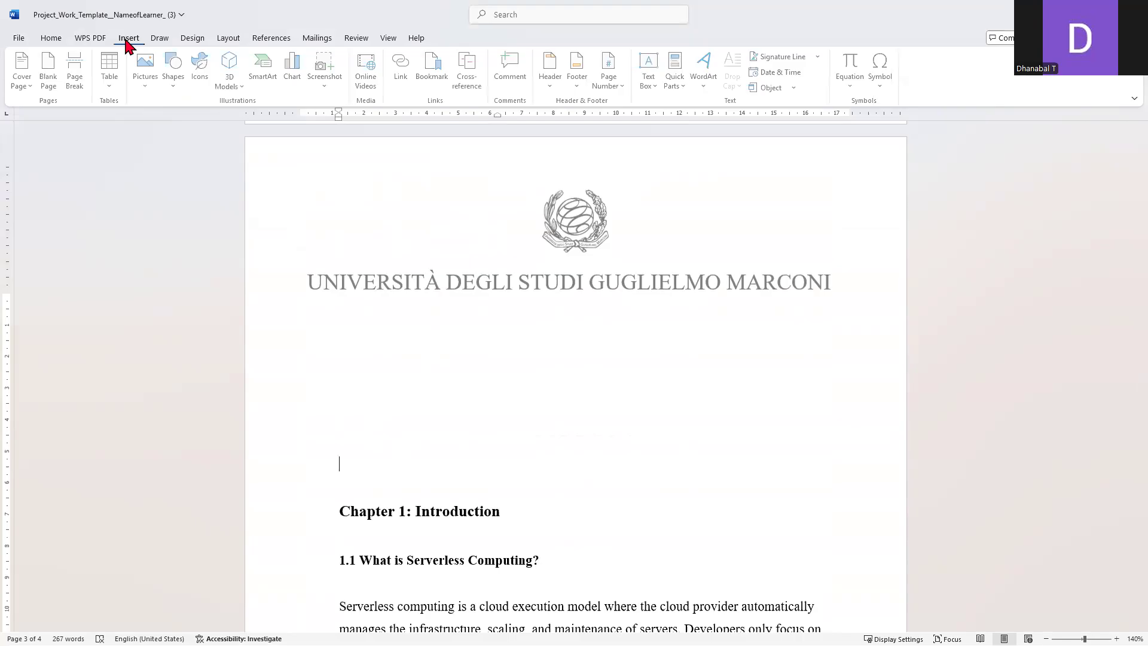
click(625, 89)
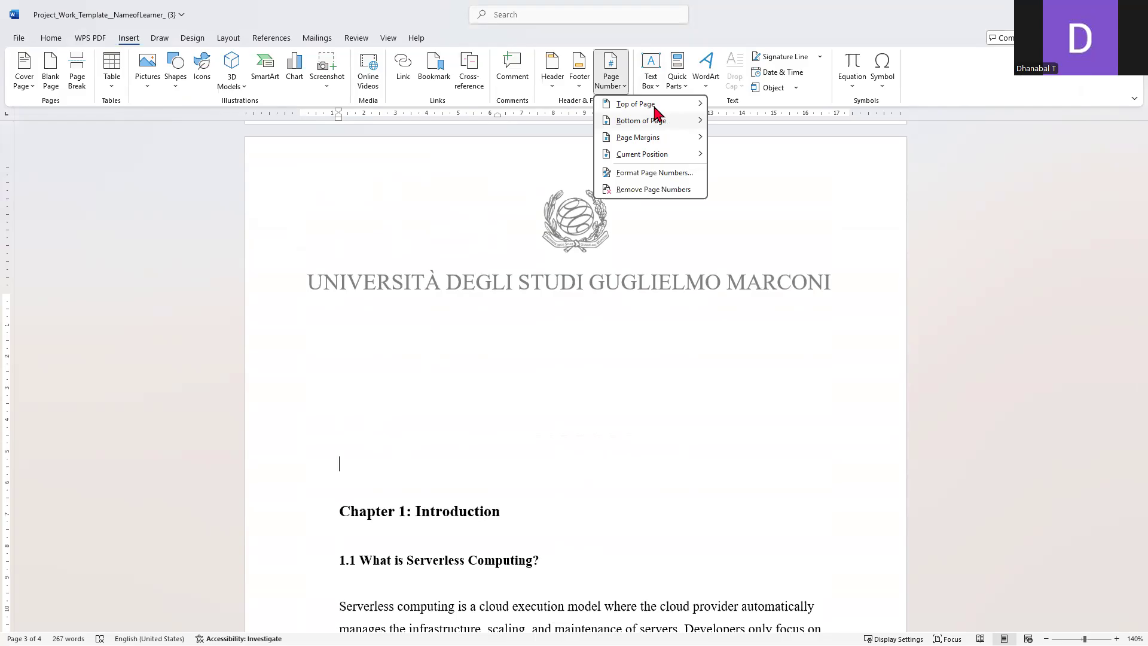
mouse_move(648, 108)
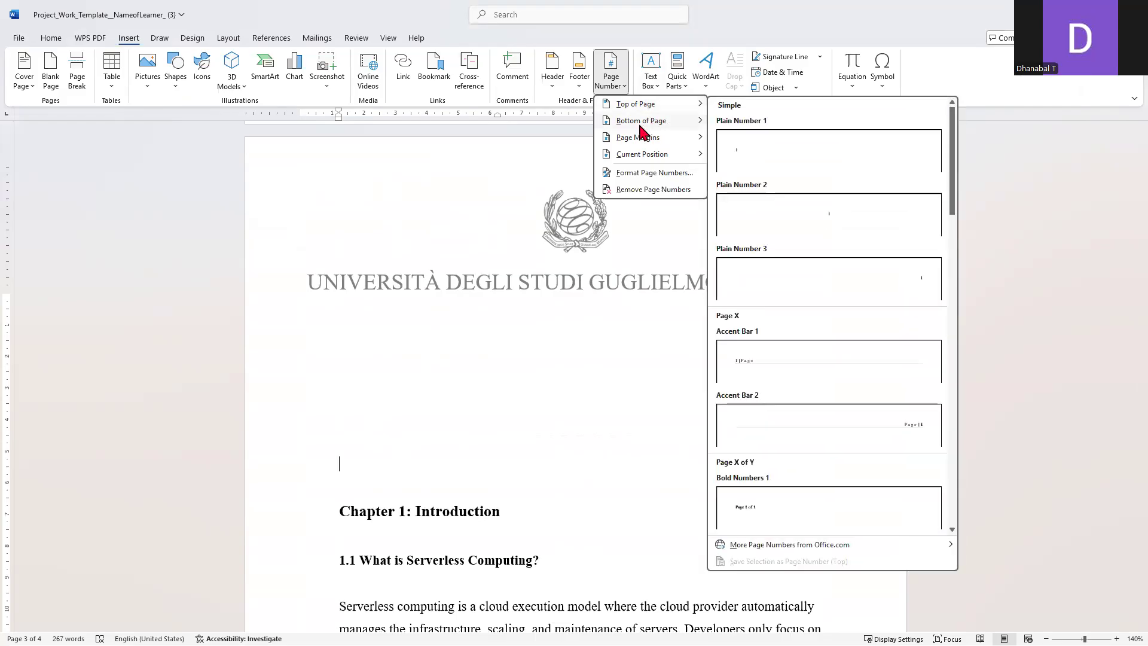
mouse_move(641, 129)
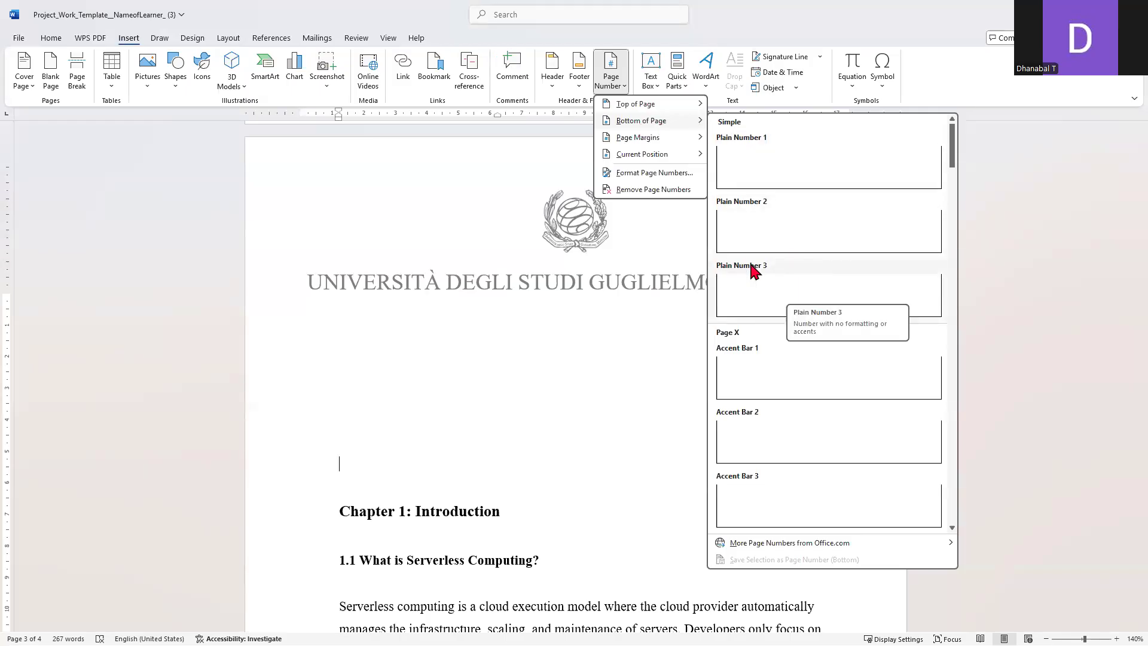
click(777, 282)
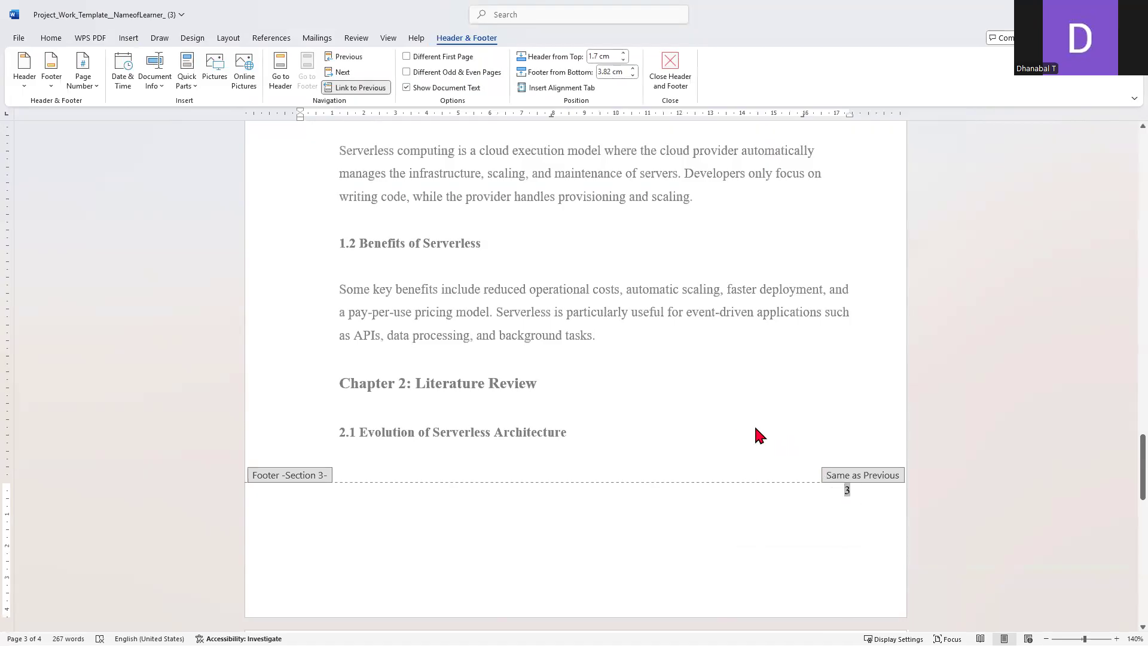
Unlink the Section 3 footer on the Chapter 1 page from the previous section.
scroll(635, 377, up, 8)
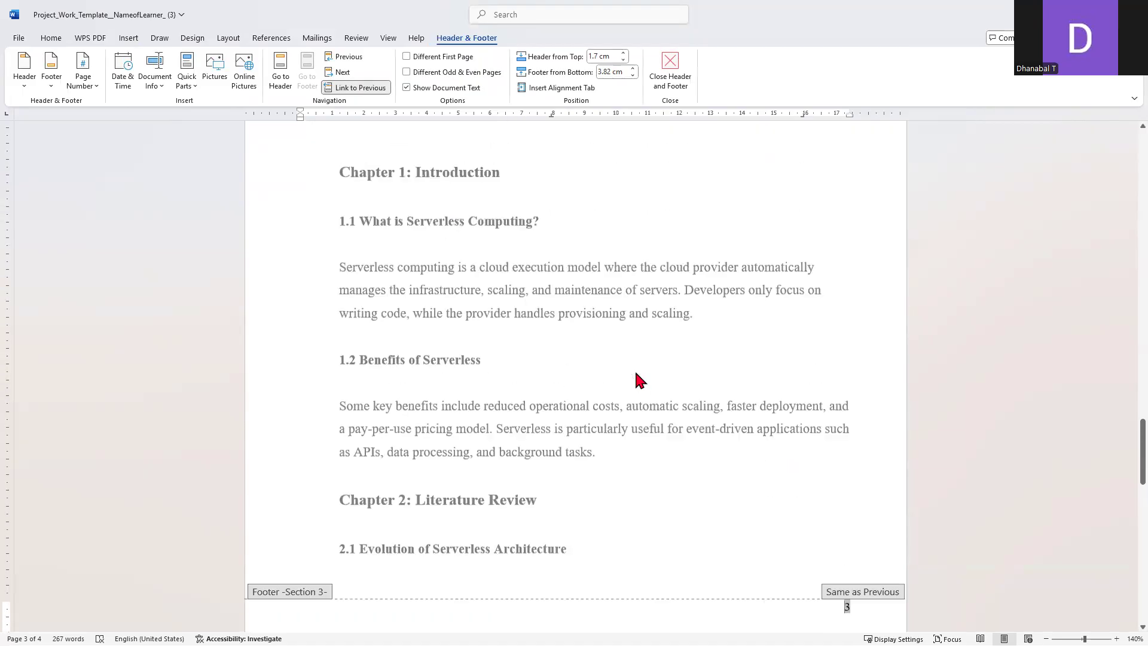
scroll(635, 372, up, 5)
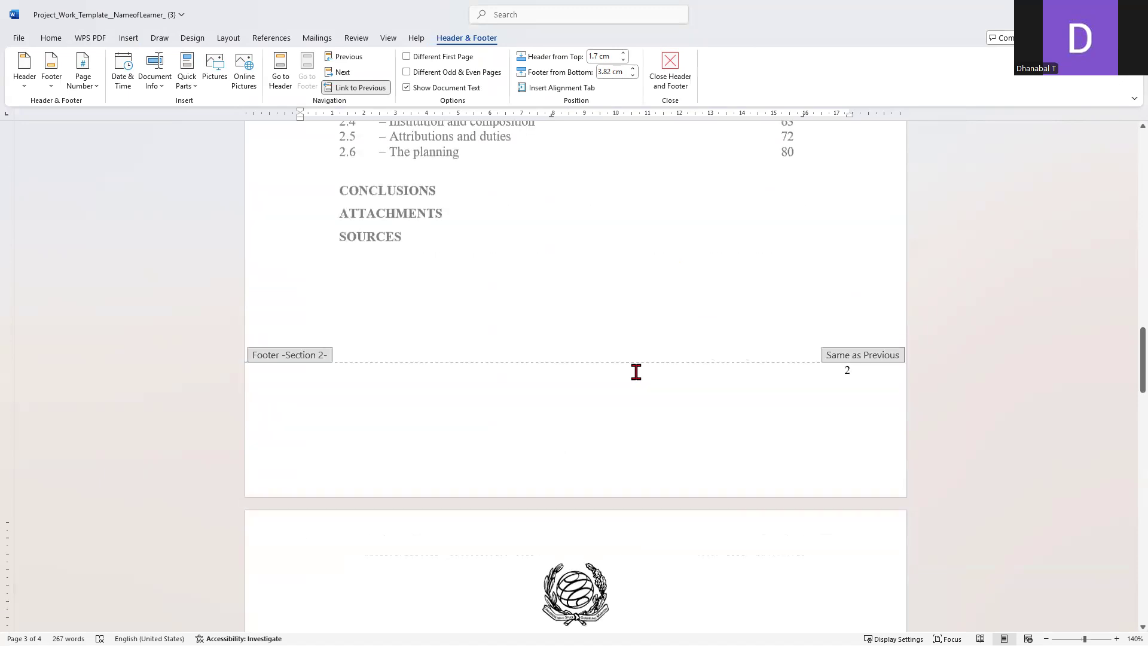
scroll(635, 372, down, 8)
scroll(669, 349, down, 6)
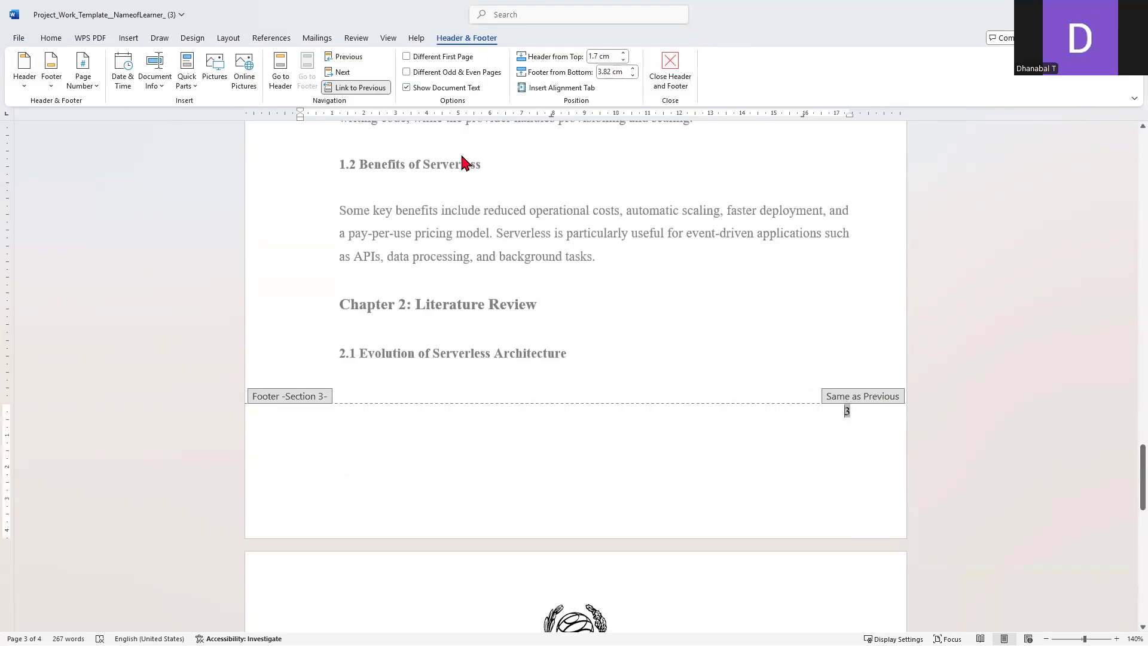
click(343, 88)
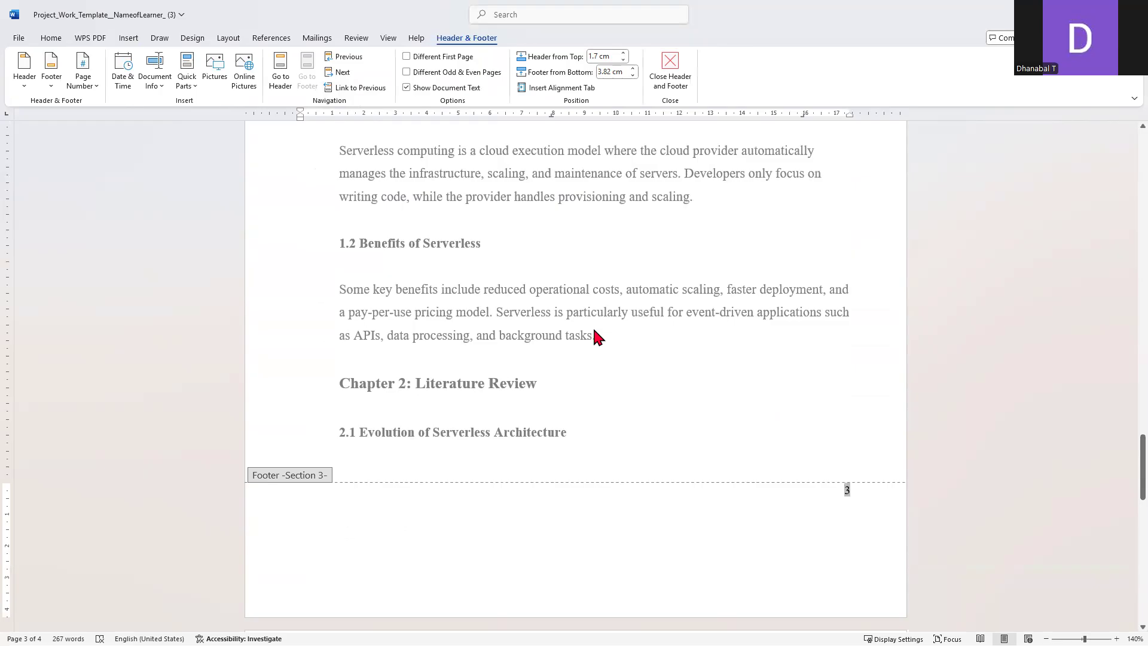
Set the Section 3 page numbering to start at 1 and check the numbers across the chapter pages.
scroll(576, 320, up, 10)
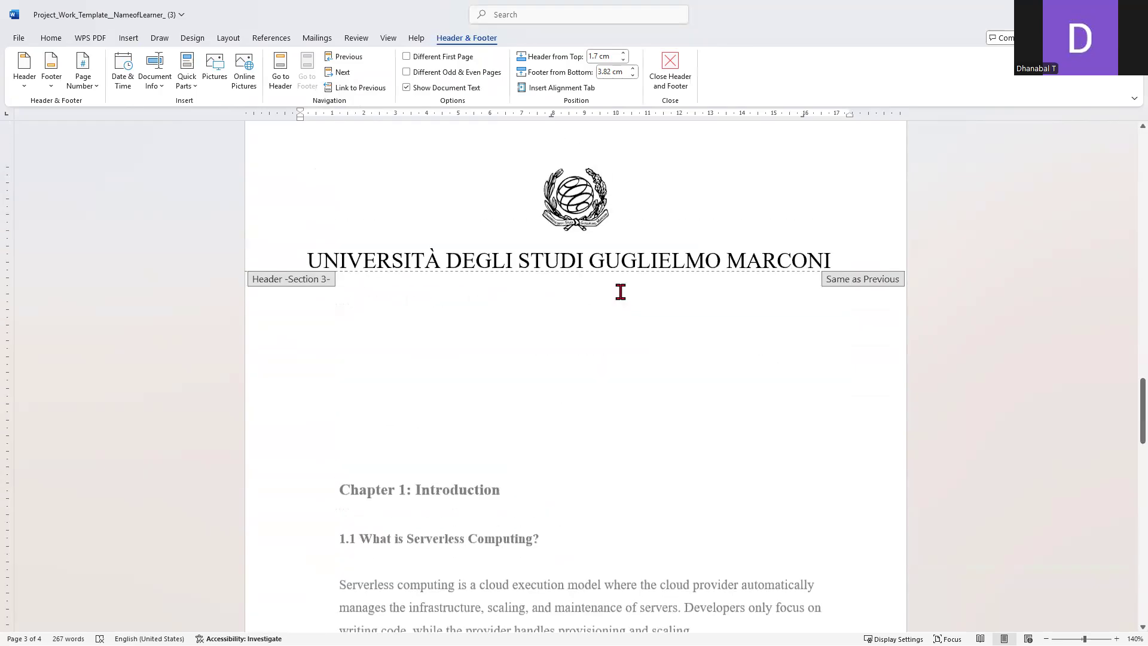
scroll(622, 296, down, 15)
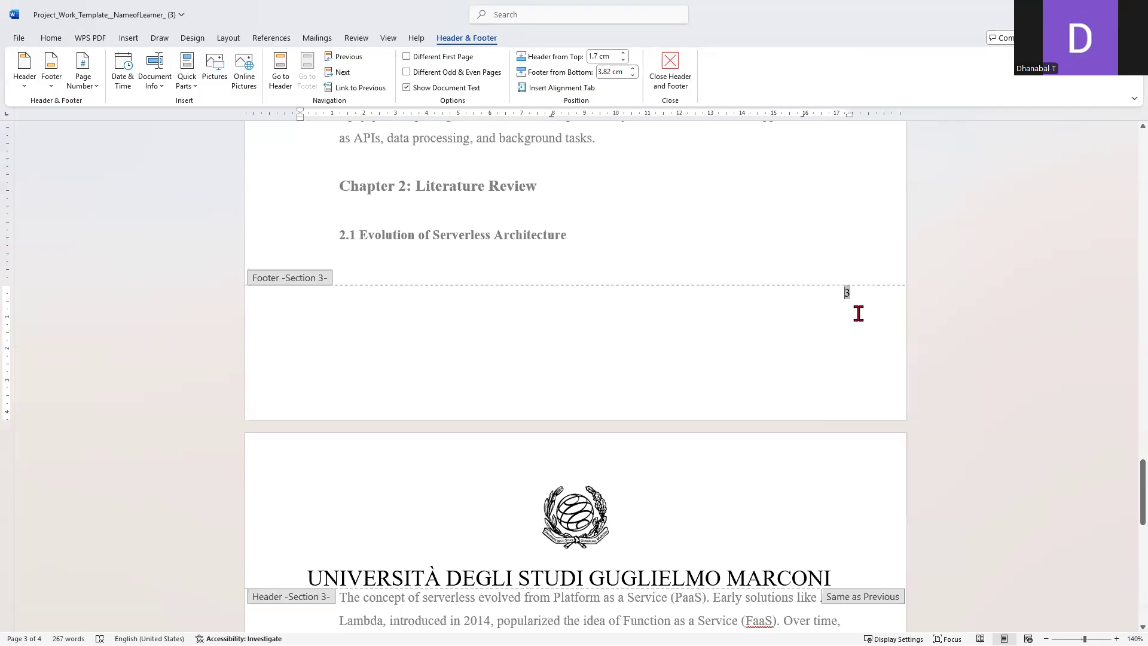
click(129, 38)
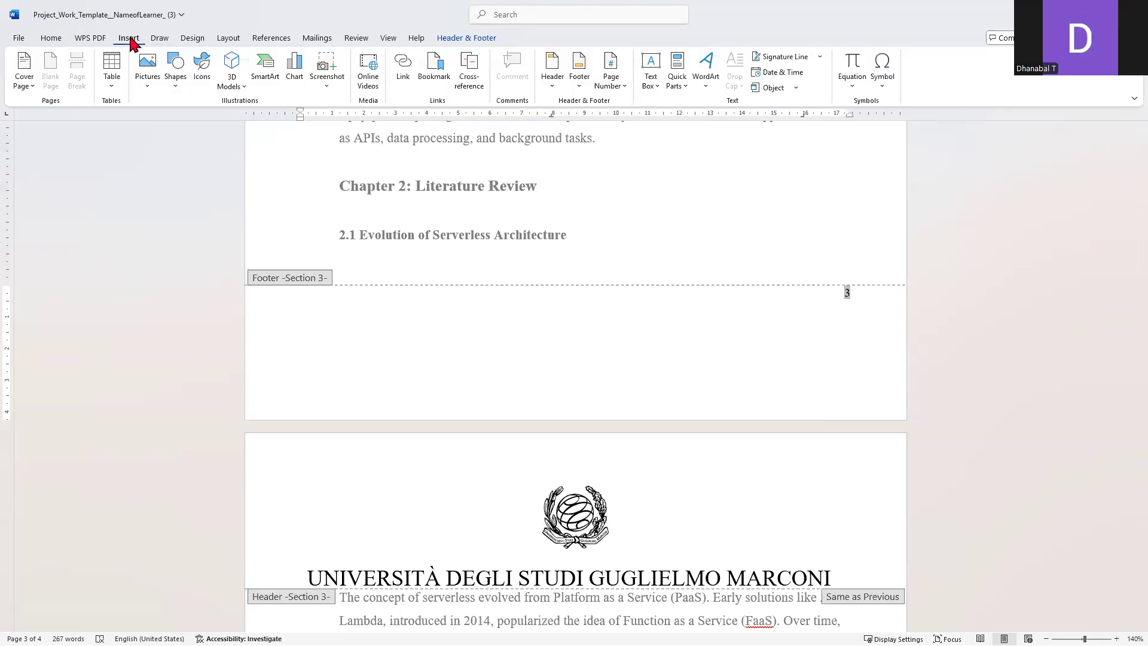
click(616, 89)
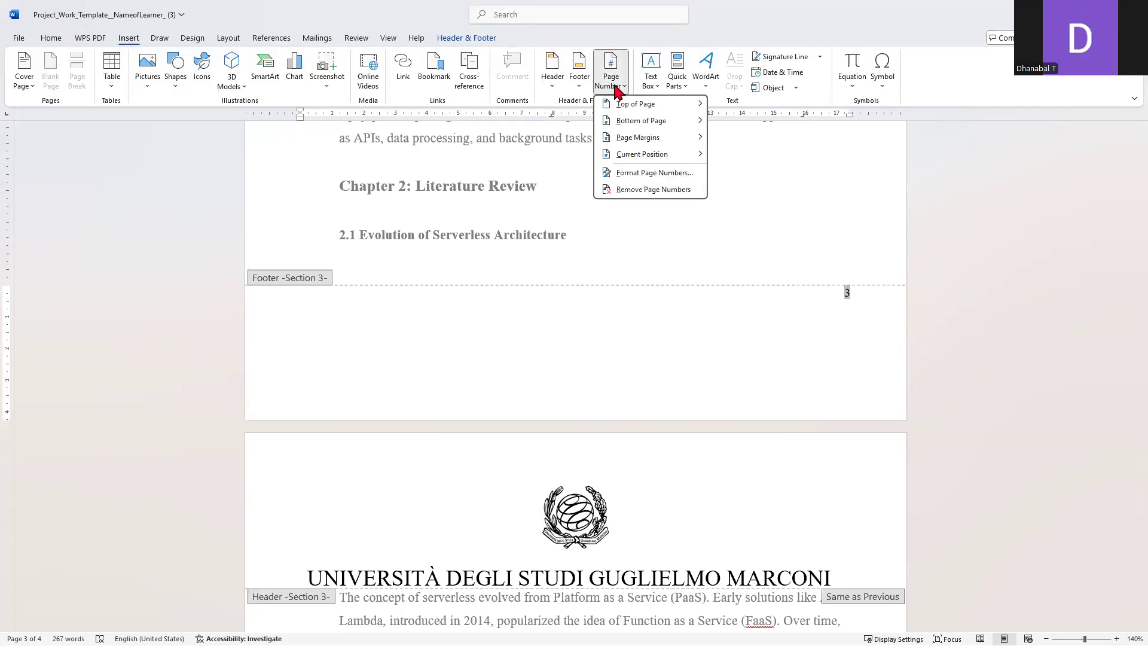
click(626, 174)
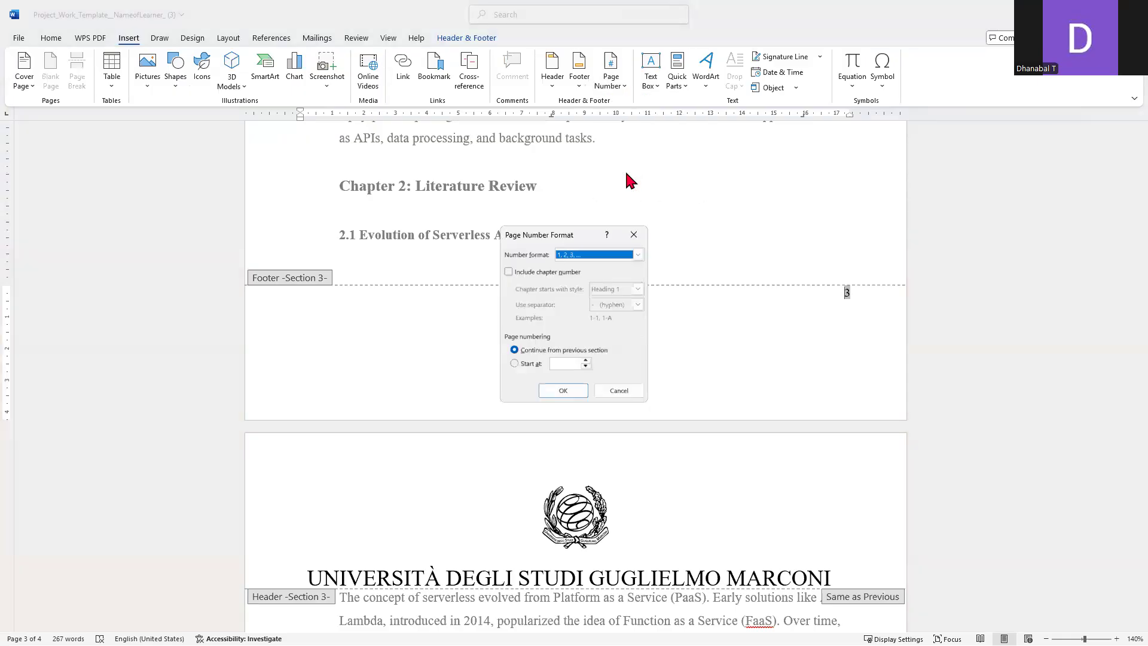
click(560, 364)
text(1)
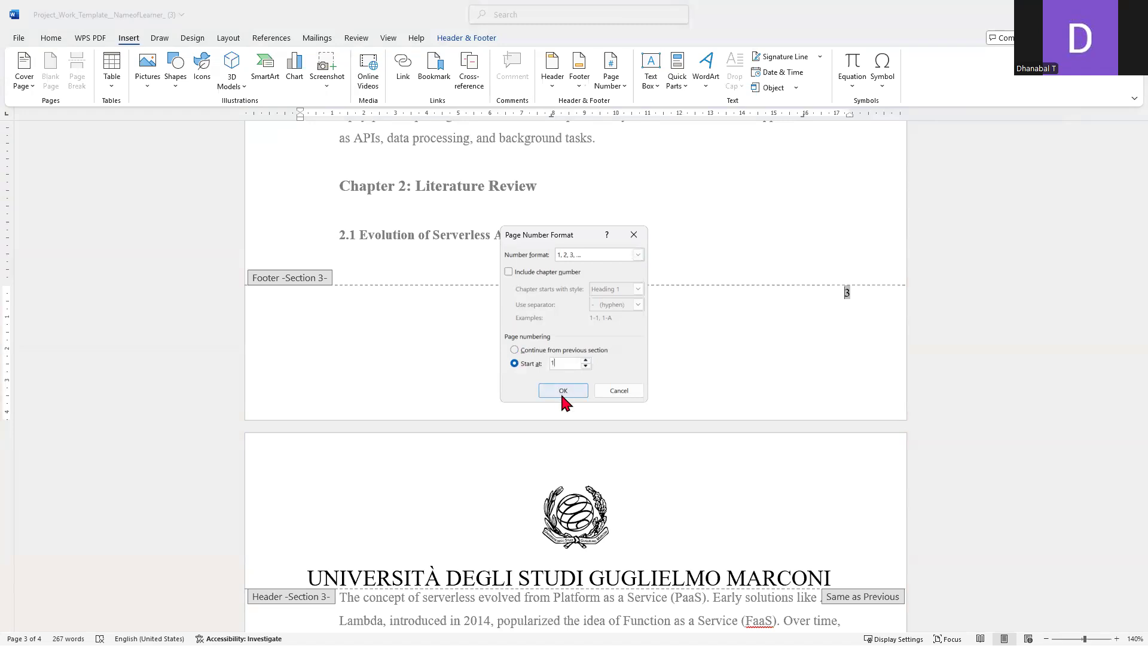
click(562, 389)
scroll(867, 455, down, 3)
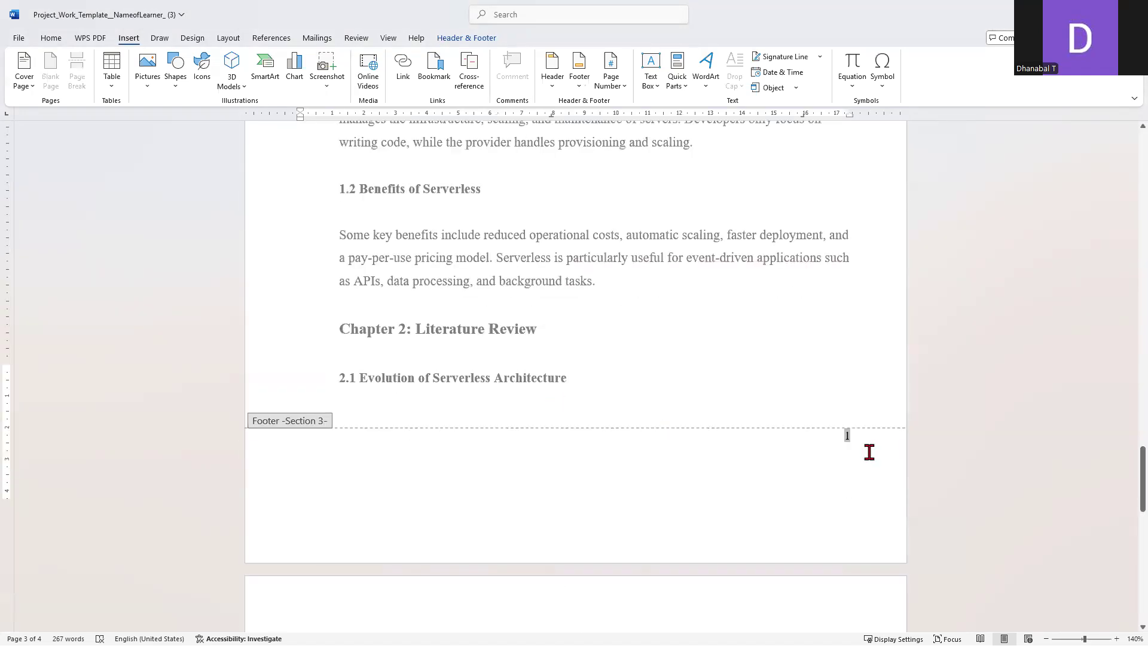
scroll(854, 360, down, 15)
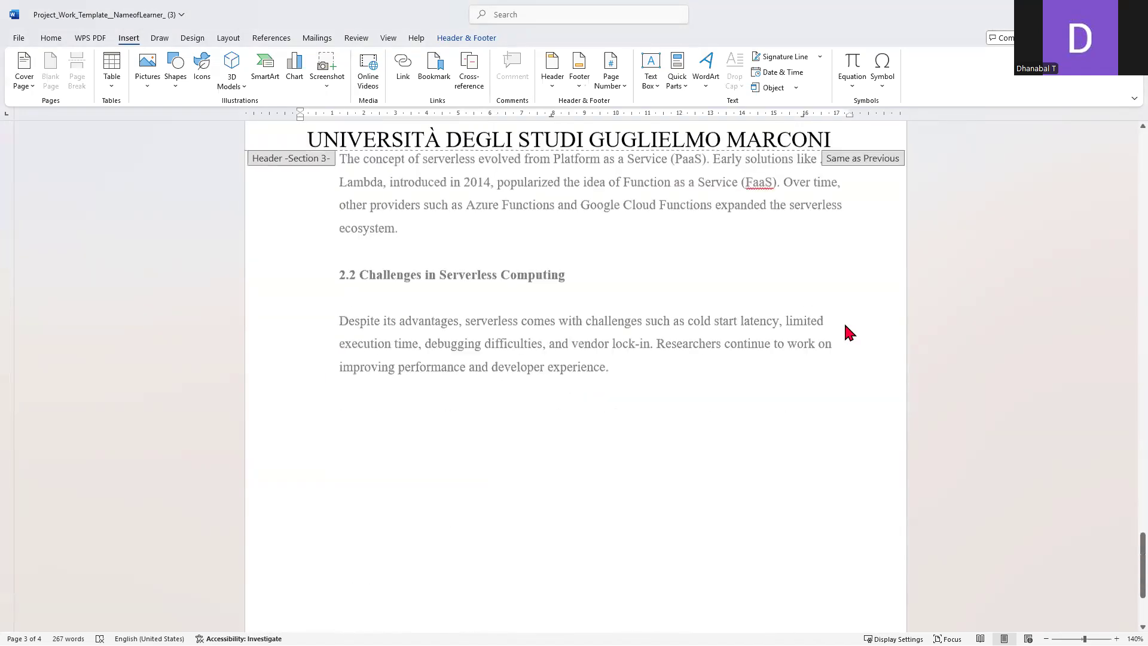
scroll(807, 407, up, 20)
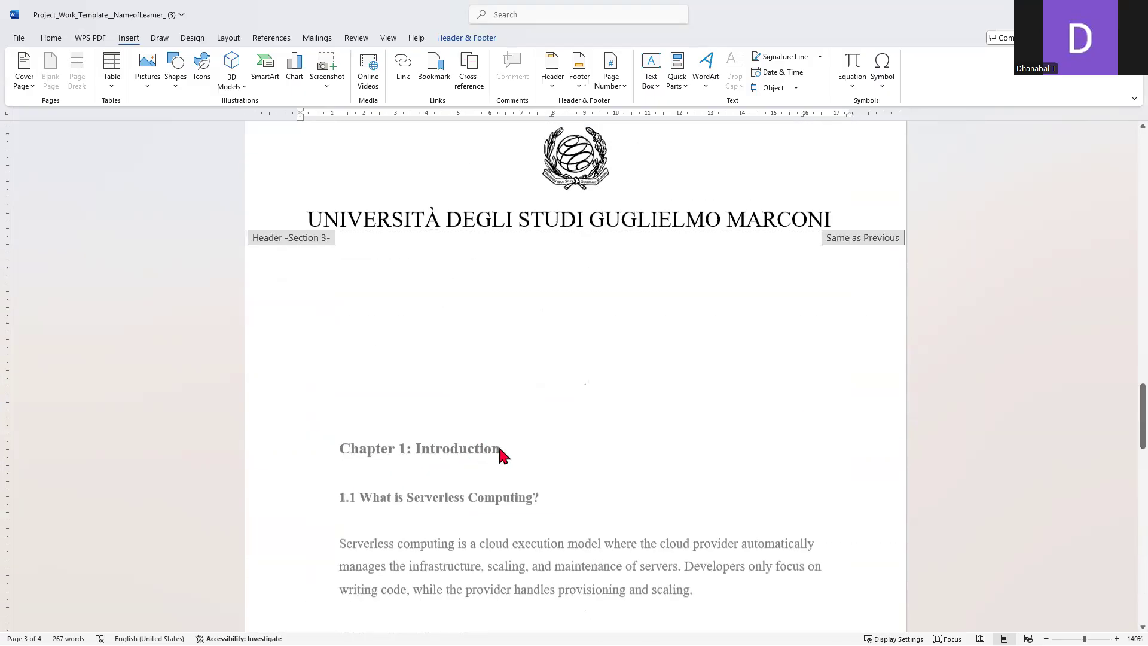
Remove the page number from the Section 2 footer on the table of contents page and leave the footer.
scroll(544, 442, up, 8)
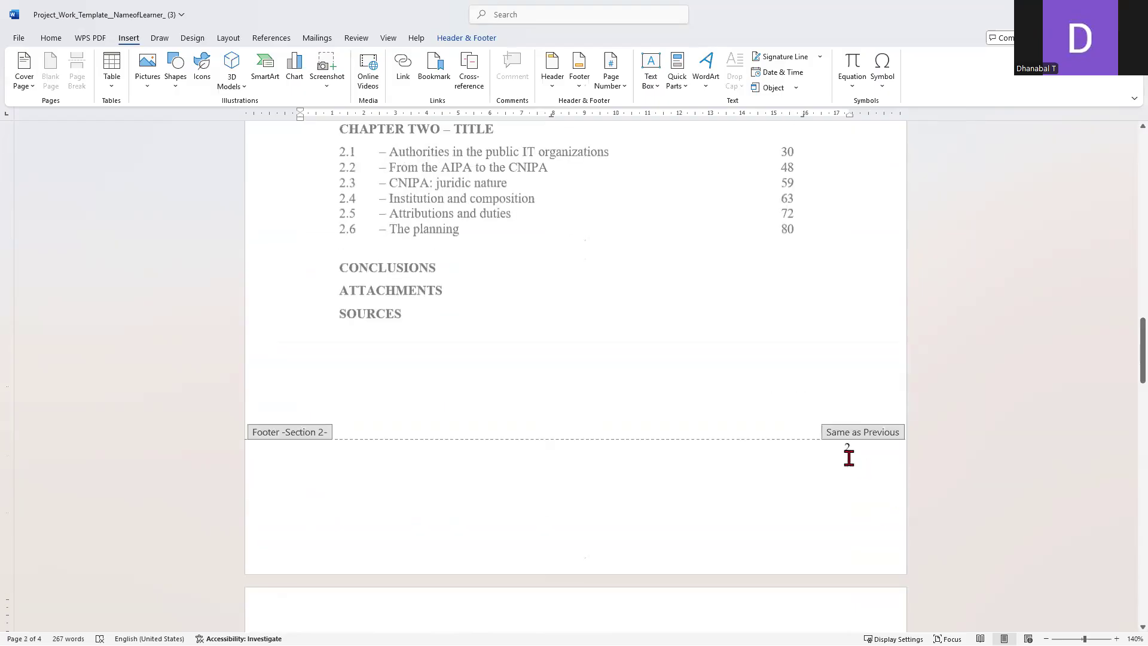
click(847, 451)
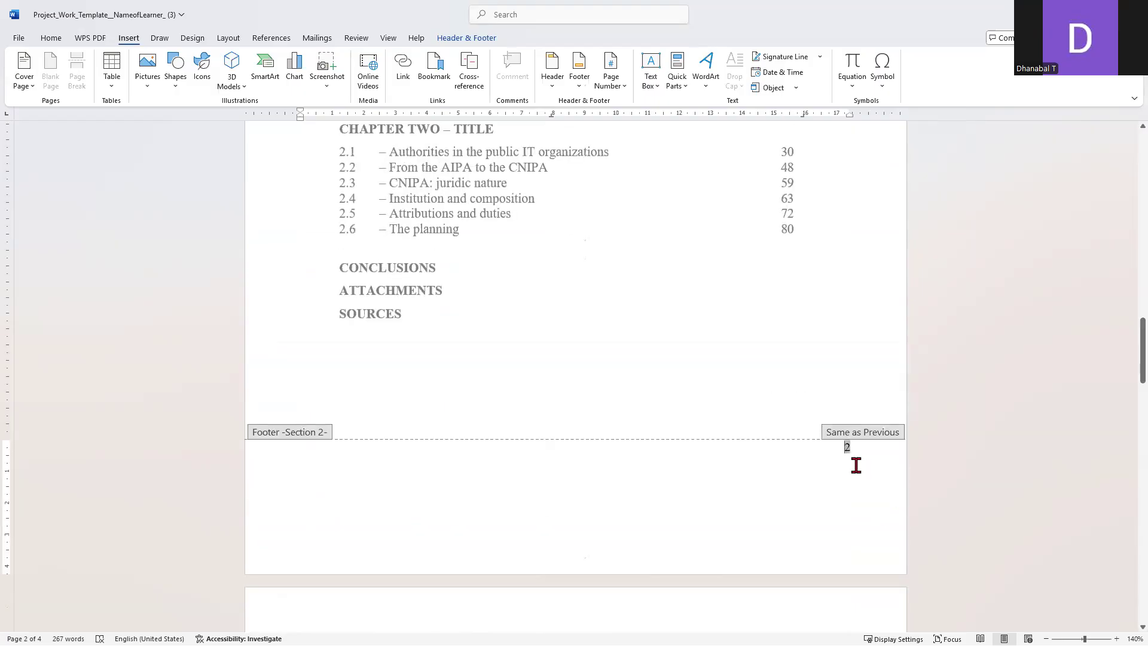
scroll(858, 464, up, 10)
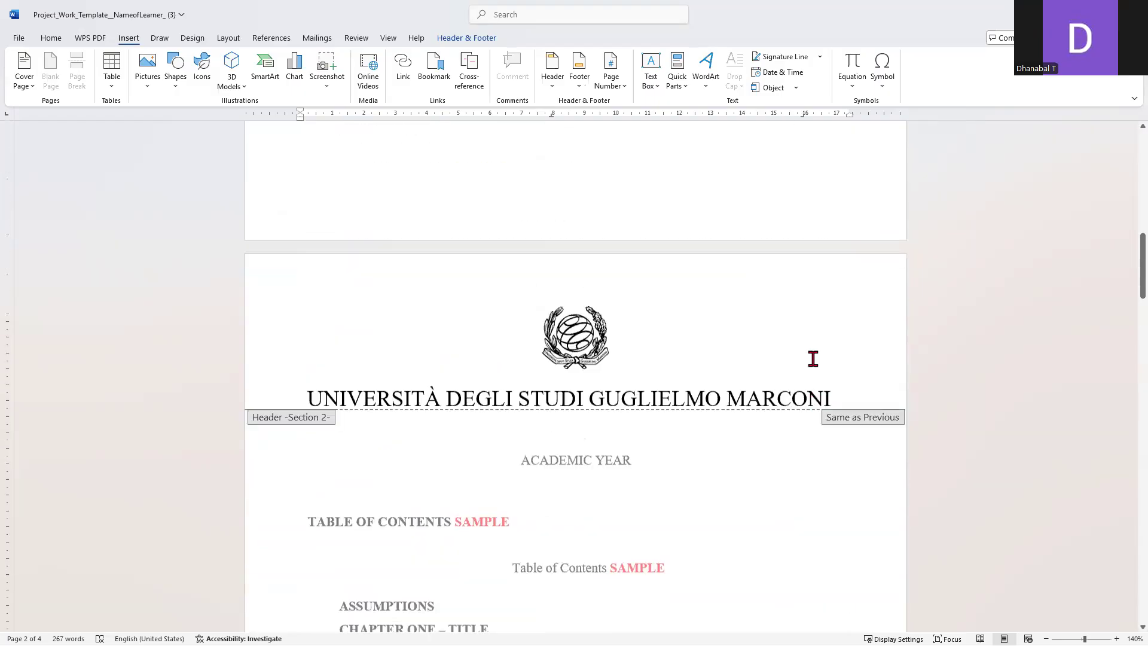
scroll(718, 308, up, 4)
scroll(712, 290, down, 9)
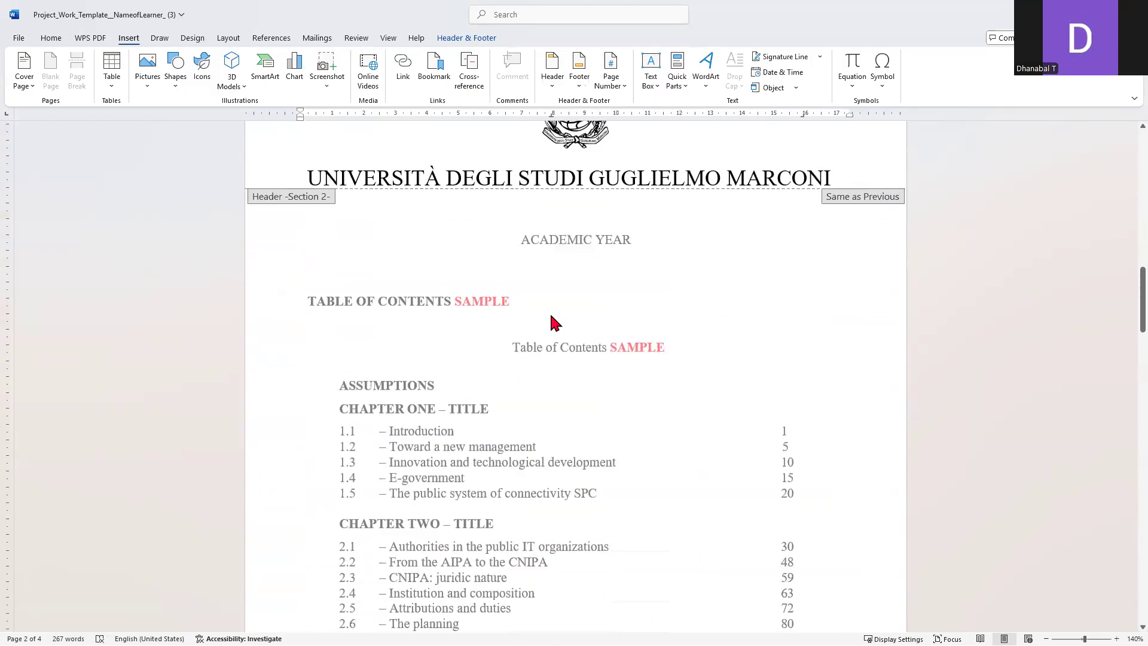
scroll(552, 316, down, 12)
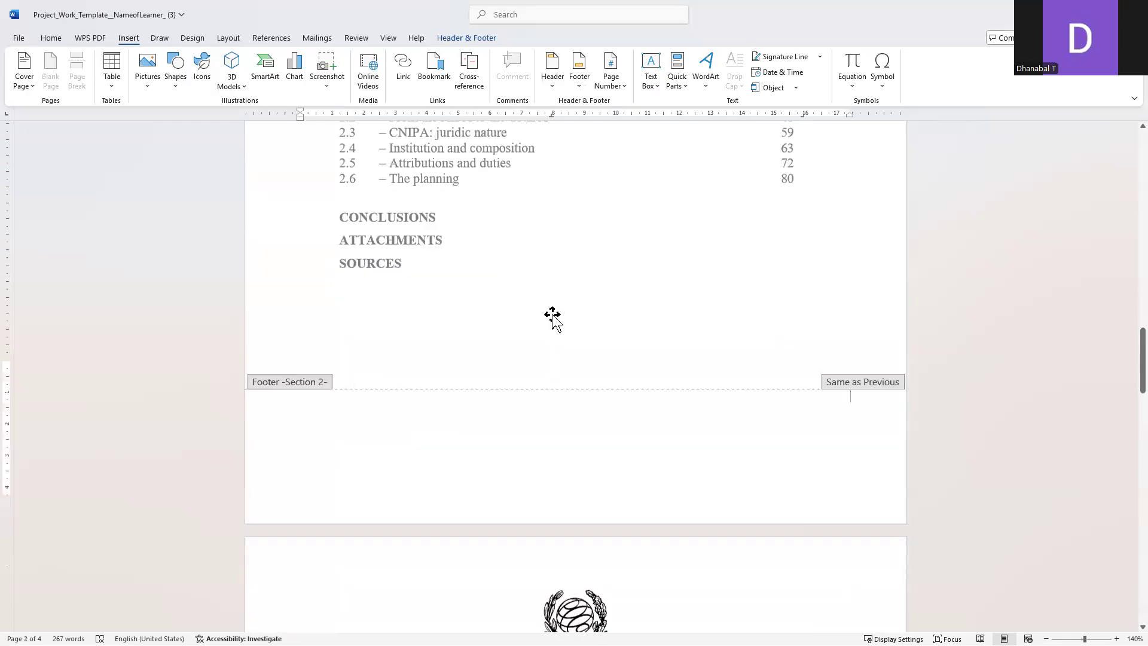
double_click(502, 508)
Remove the empty lines above the "Chapter 1: Introduction" heading.
scroll(540, 499, down, 8)
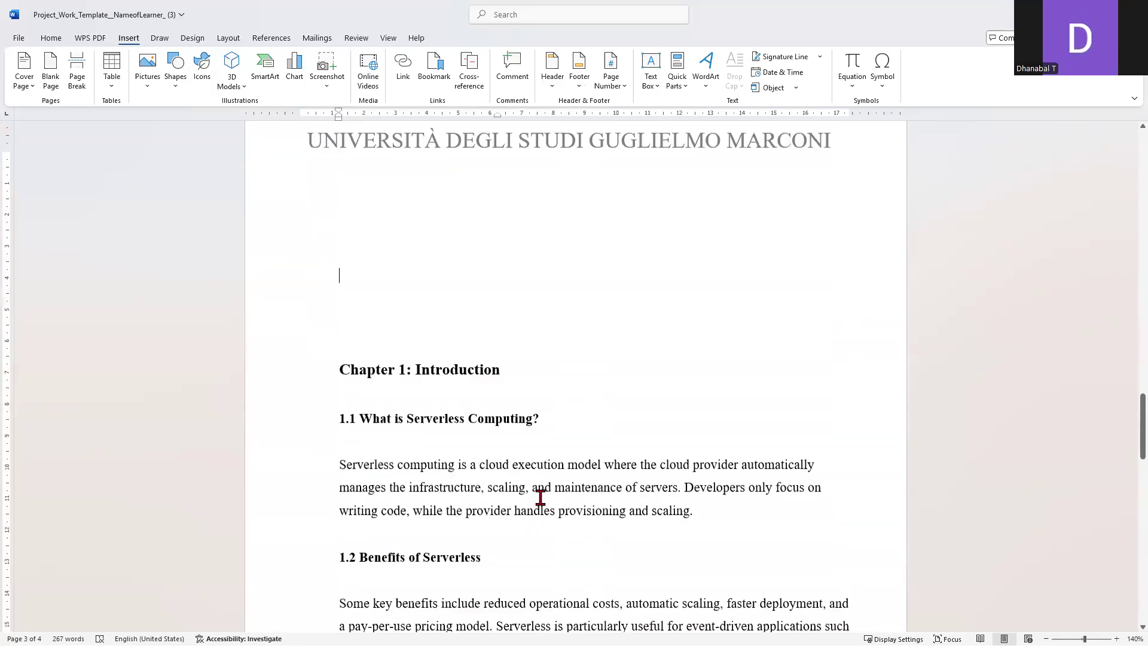
scroll(379, 323, up, 4)
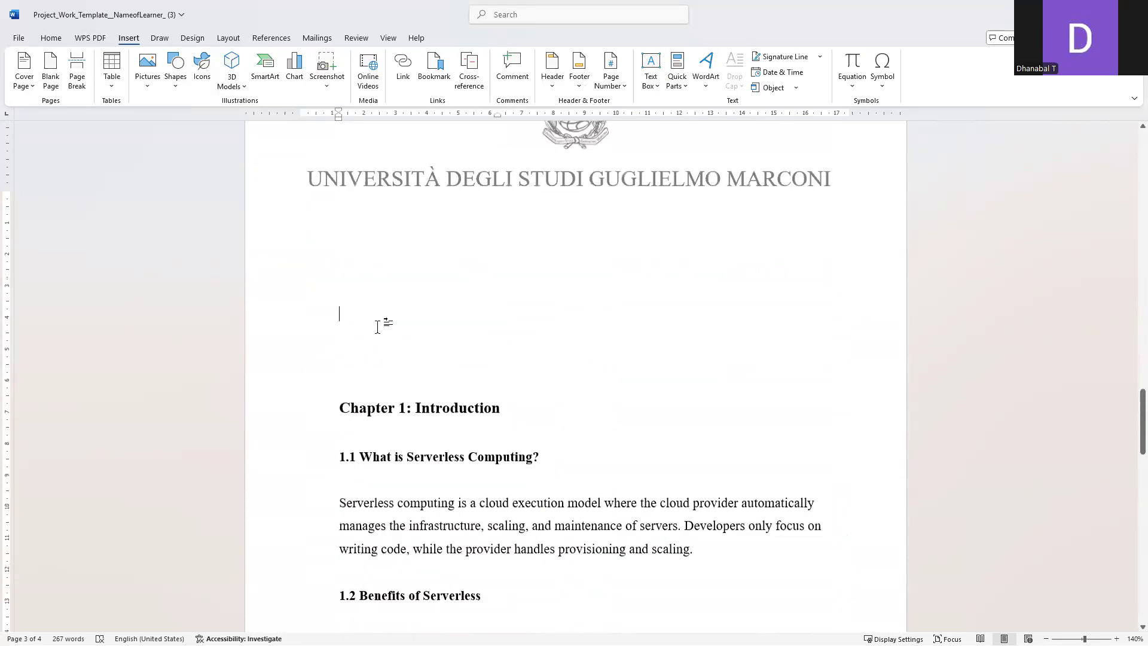
click(390, 259)
key(Delete)
key(Delete)
key(Delete)
key(Delete)
key(Delete)
key(Delete)
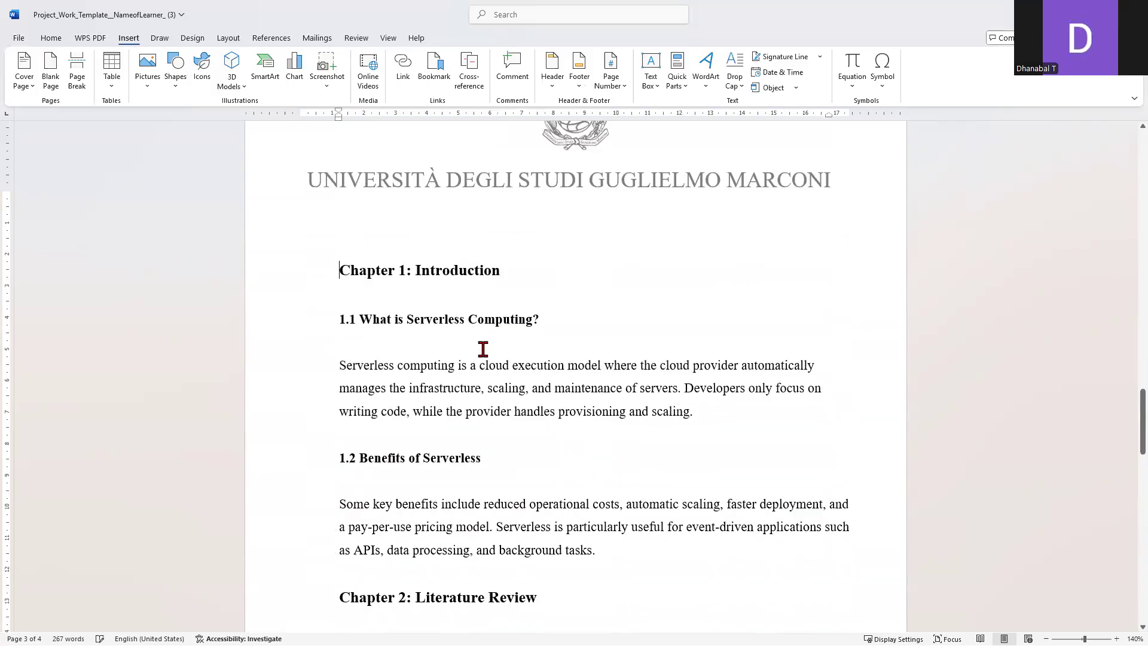
Review the Chapter 1 and Chapter 2 text and the sample table of contents before them.
scroll(496, 341, down, 2)
shift+click(523, 475)
click(565, 321)
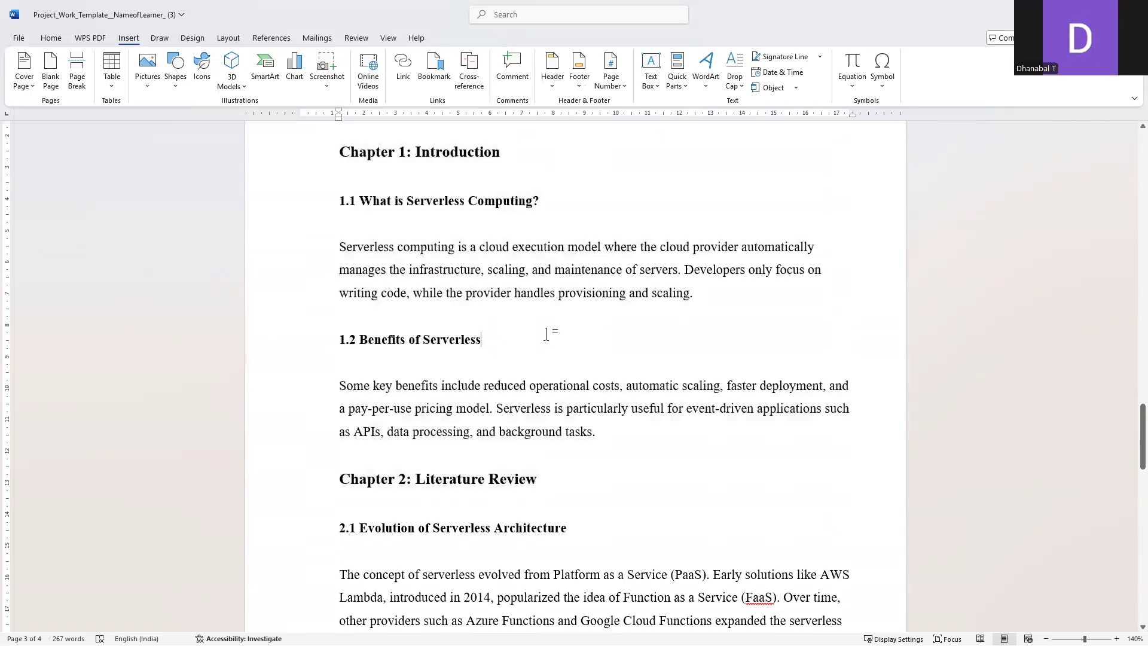
scroll(504, 354, down, 1)
scroll(503, 354, down, 1)
scroll(502, 356, up, 8)
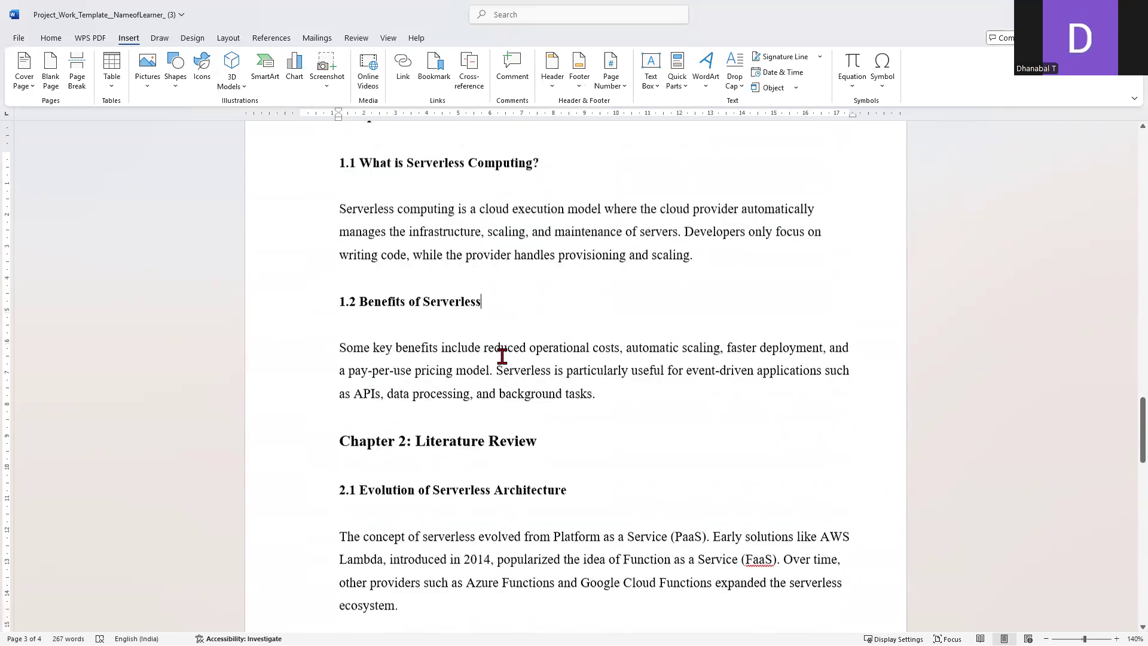
scroll(482, 323, up, 6)
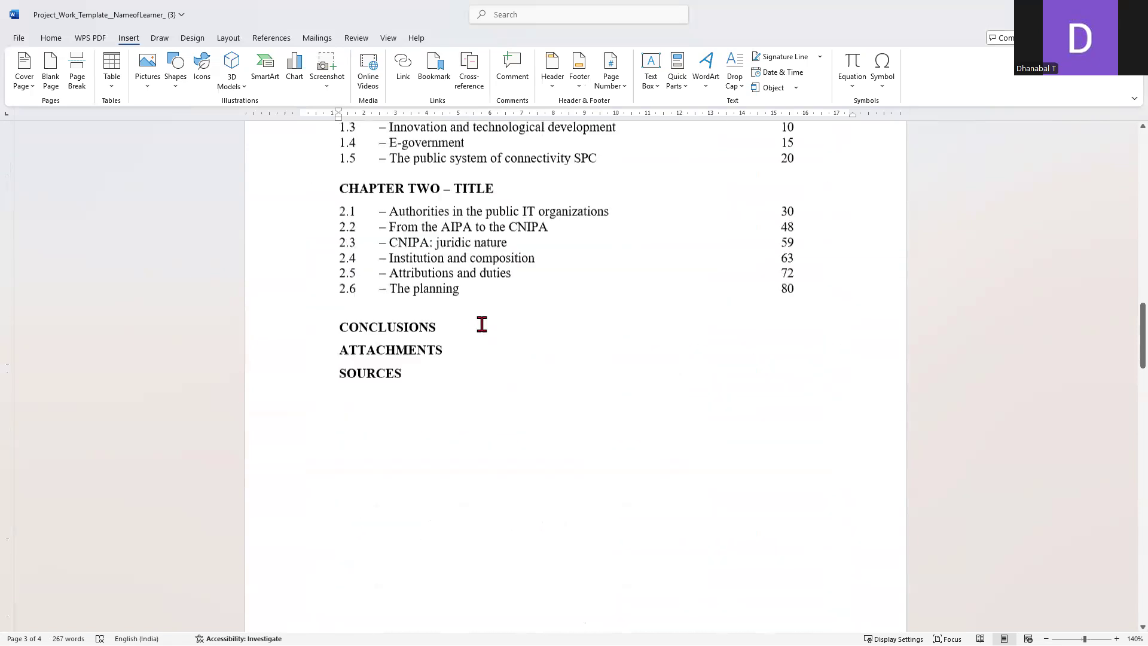
scroll(482, 324, down, 10)
scroll(482, 325, down, 4)
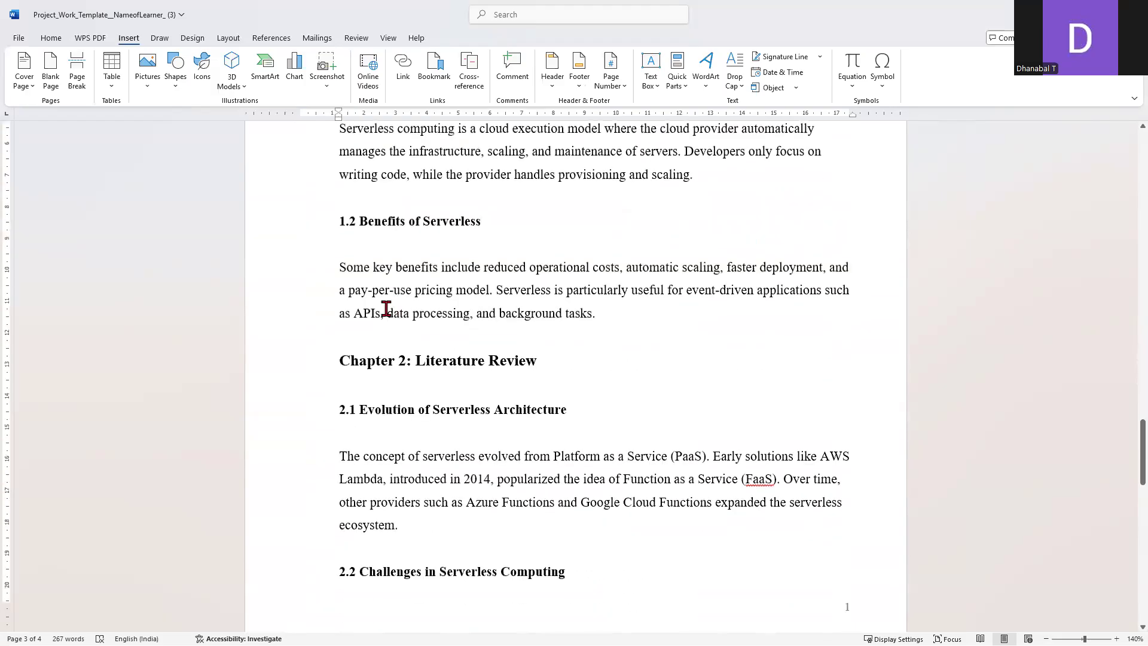
Add blank lines before "Chapter 2: Literature Review" so that the chapter starts on the next page.
click(344, 360)
key(Return)
key(Return)
key(Return)
key(Return)
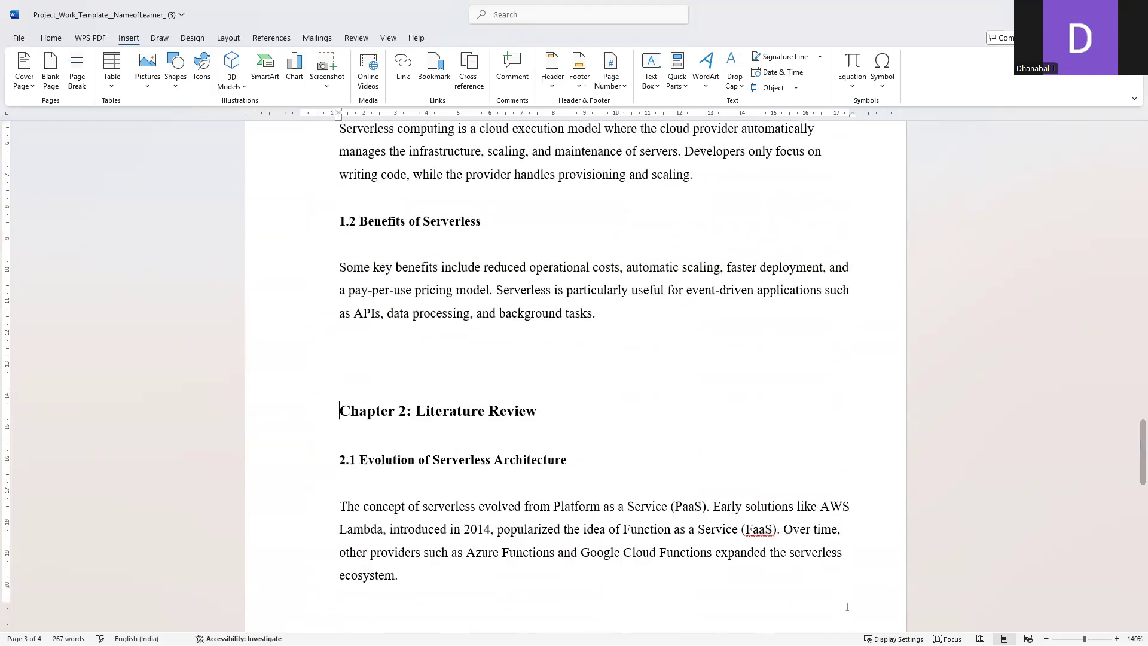
scroll(354, 361, down, 7)
Review the content of Chapter 1 and Chapter 2 on their separate pages.
scroll(423, 364, up, 14)
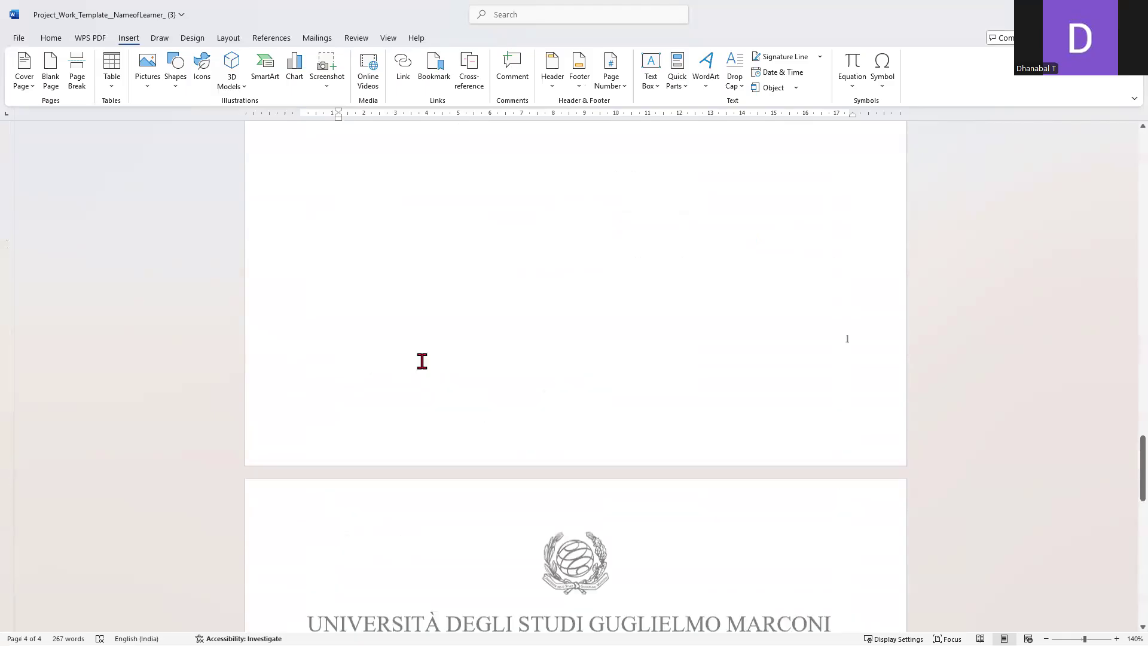
click(341, 458)
drag(480, 475, 676, 470)
scroll(412, 448, down, 2)
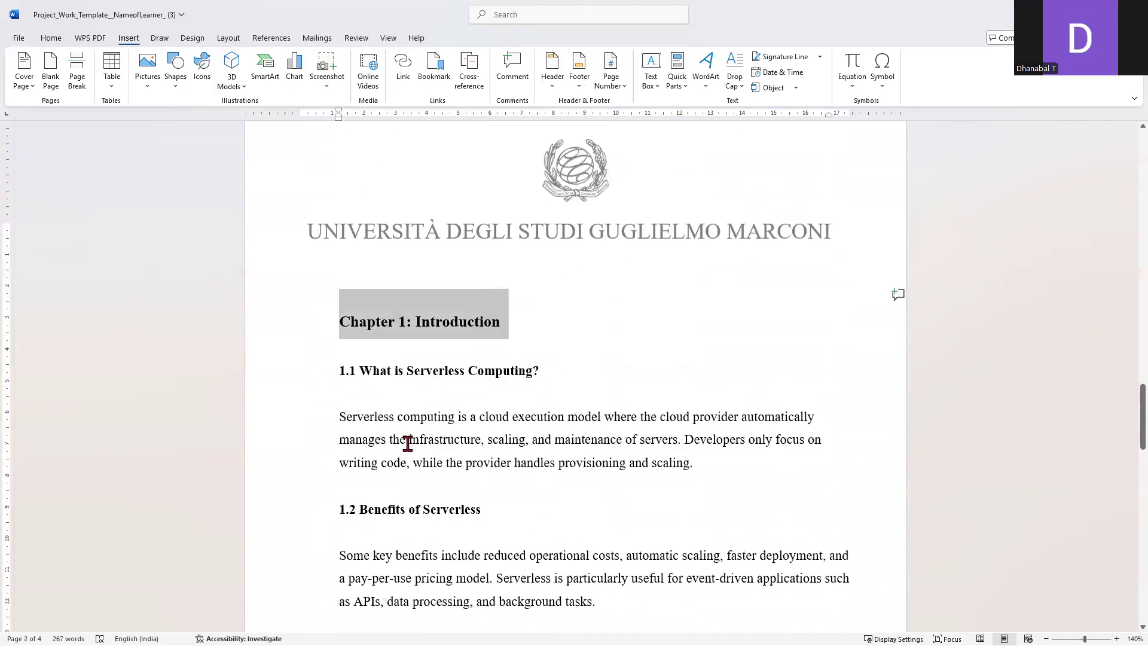
drag(341, 355, 541, 561)
scroll(451, 428, down, 3)
scroll(450, 428, down, 8)
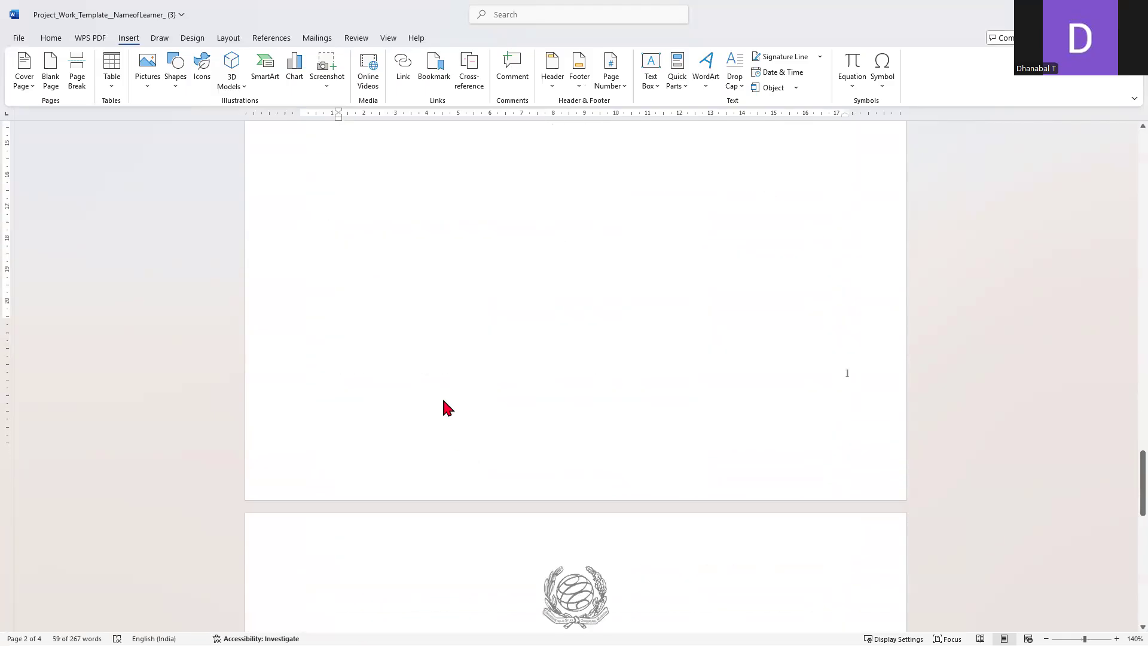
drag(341, 244, 581, 569)
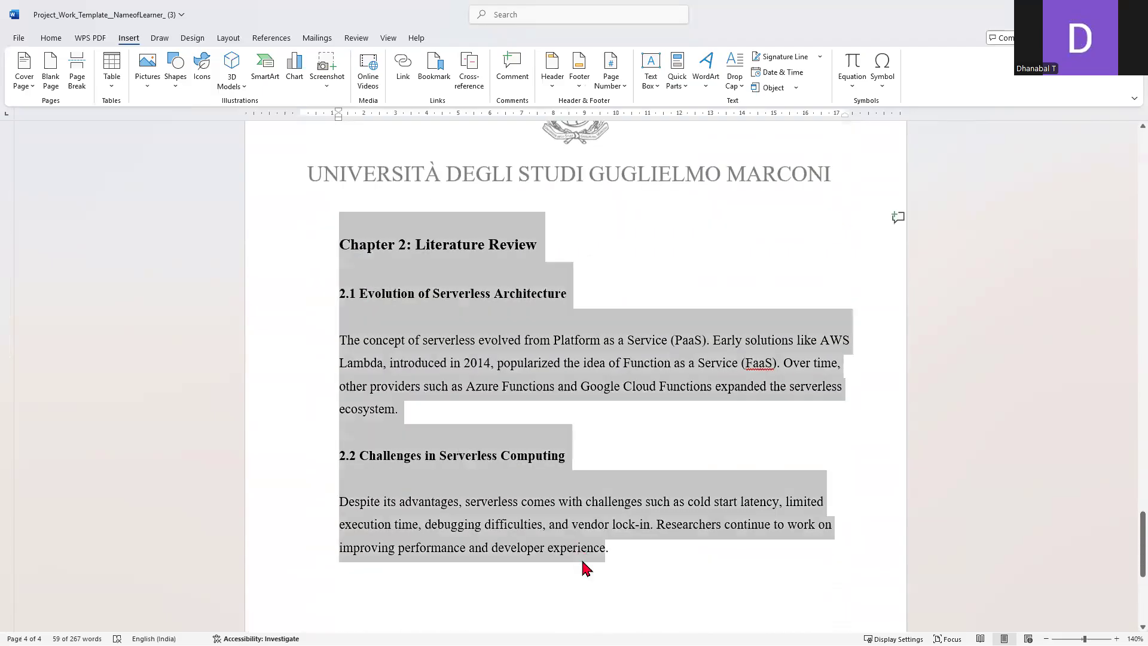
click(487, 405)
scroll(534, 424, up, 1)
Delete the sample table of contents, from the TABLE OF CONTENTS SAMPLE title through SOURCES.
scroll(534, 425, up, 15)
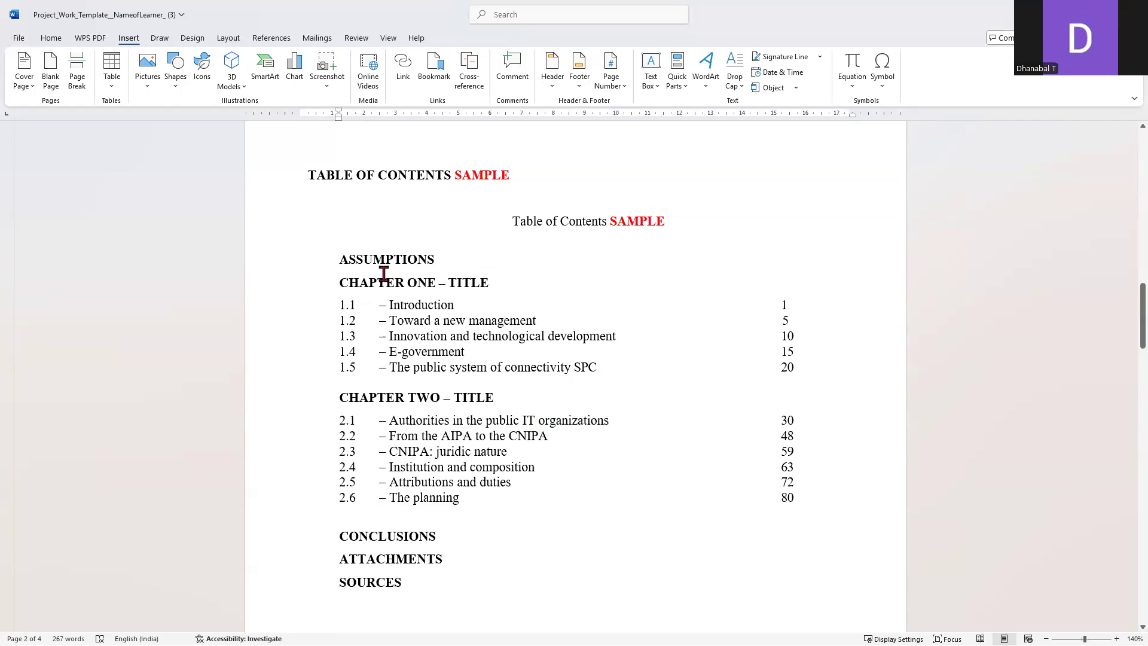
drag(304, 174, 428, 584)
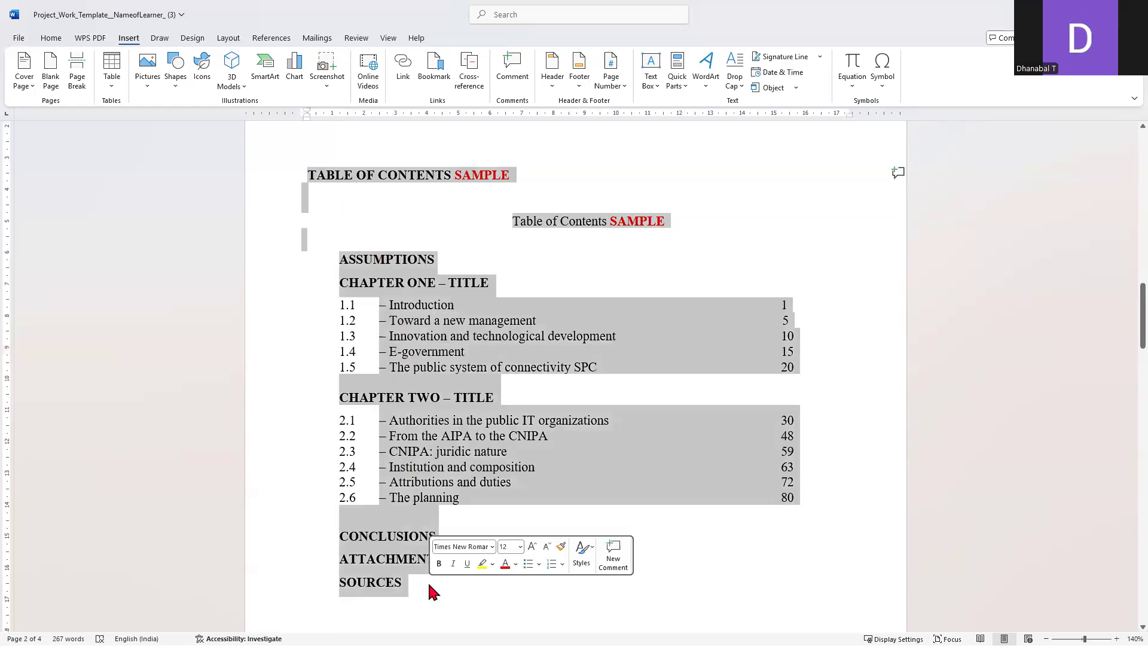
key(Delete)
scroll(438, 526, up, 3)
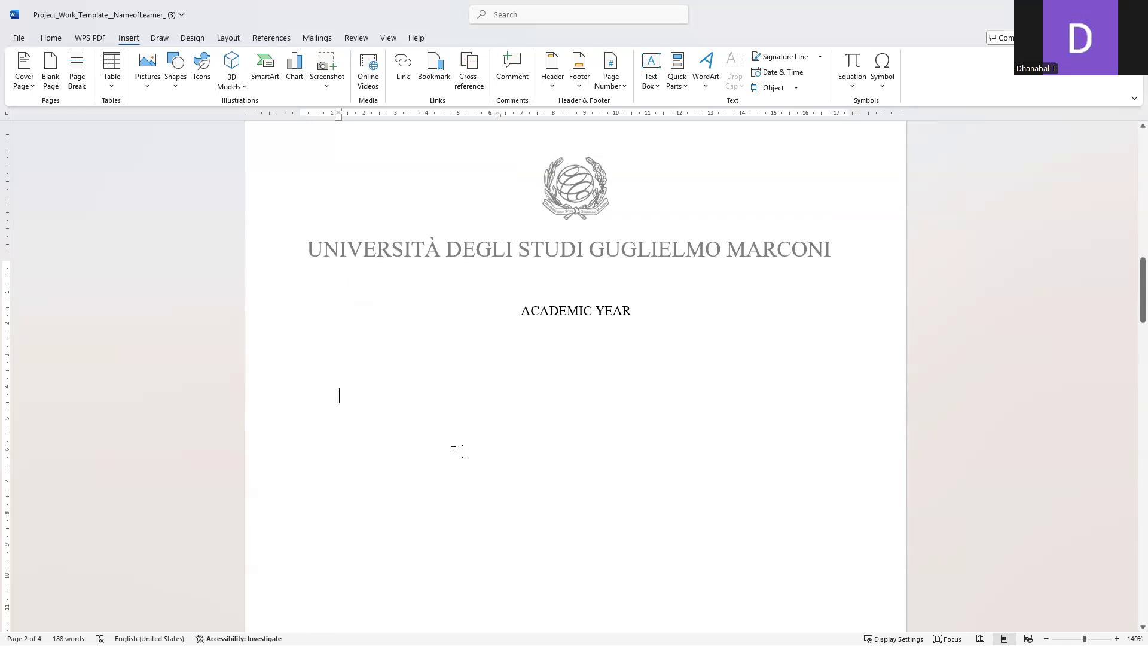
Insert an Automatic Table 2 table of contents below ACADEMIC YEAR.
click(263, 42)
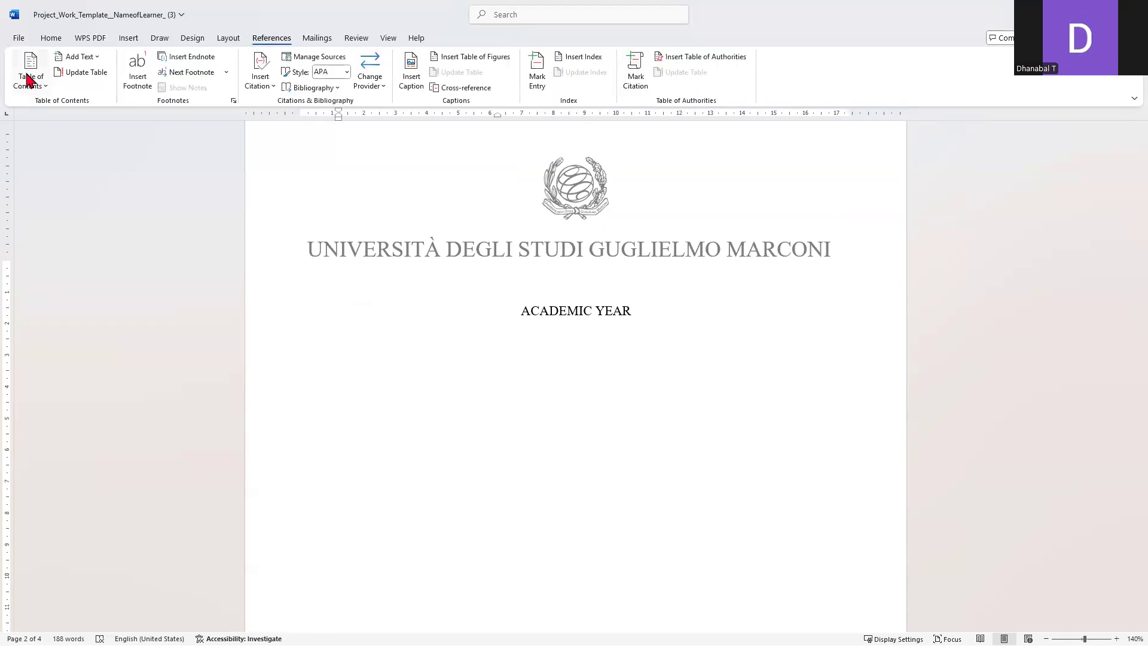
click(43, 88)
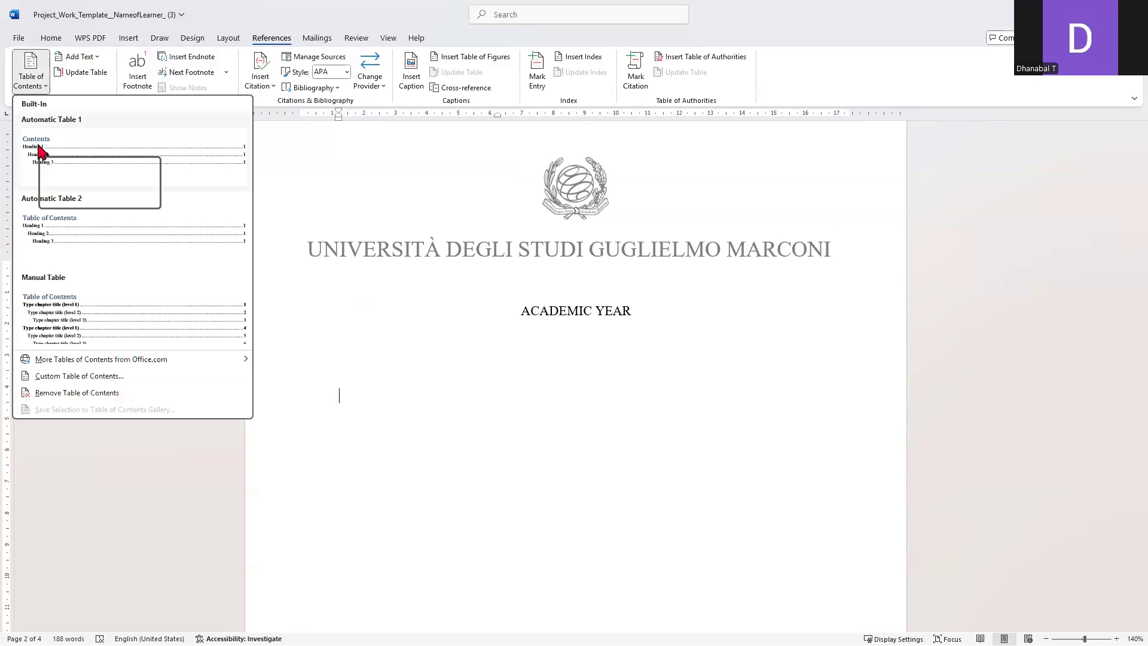
click(51, 235)
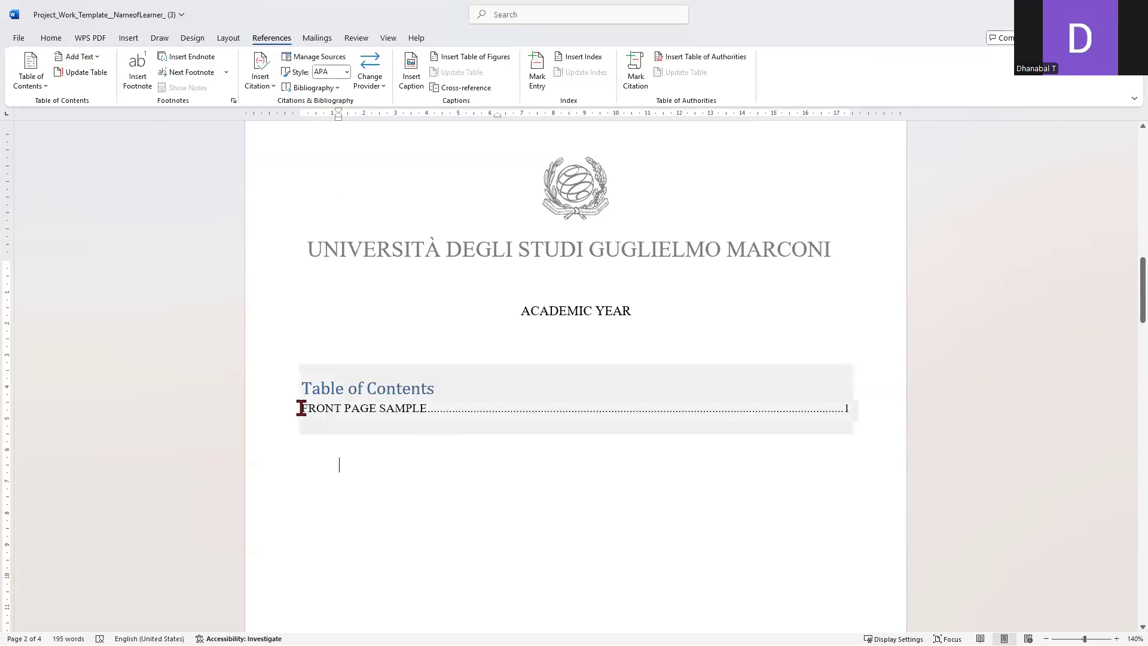
Apply the Heading 1 style to the "Chapter 1: Introduction" title.
scroll(521, 413, up, 3)
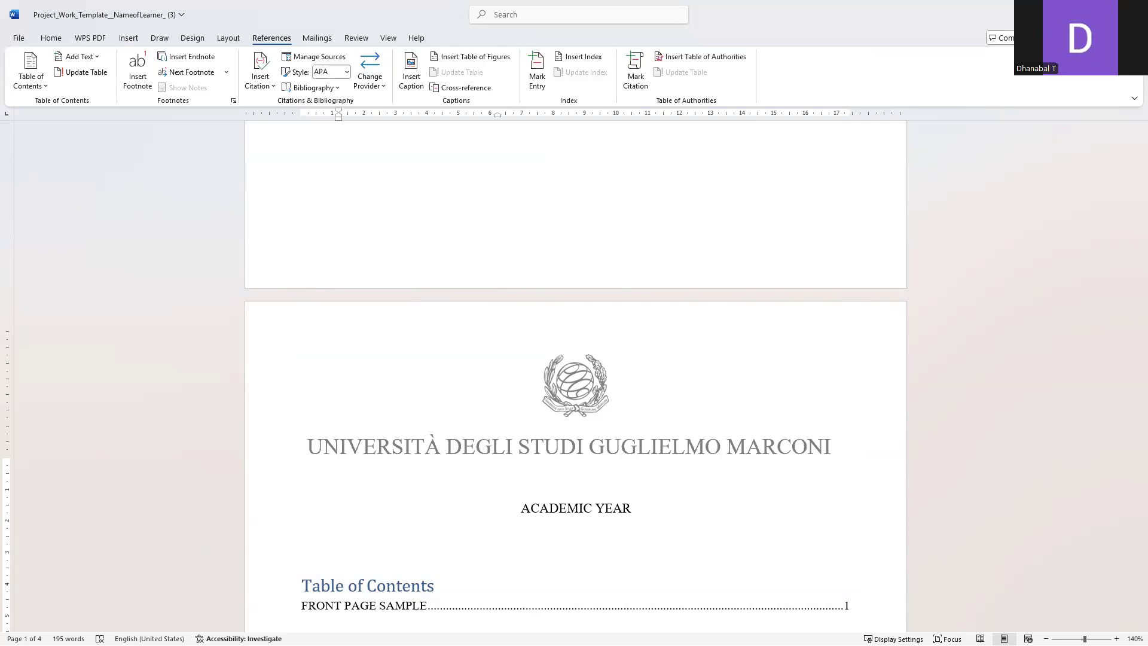
scroll(599, 425, down, 10)
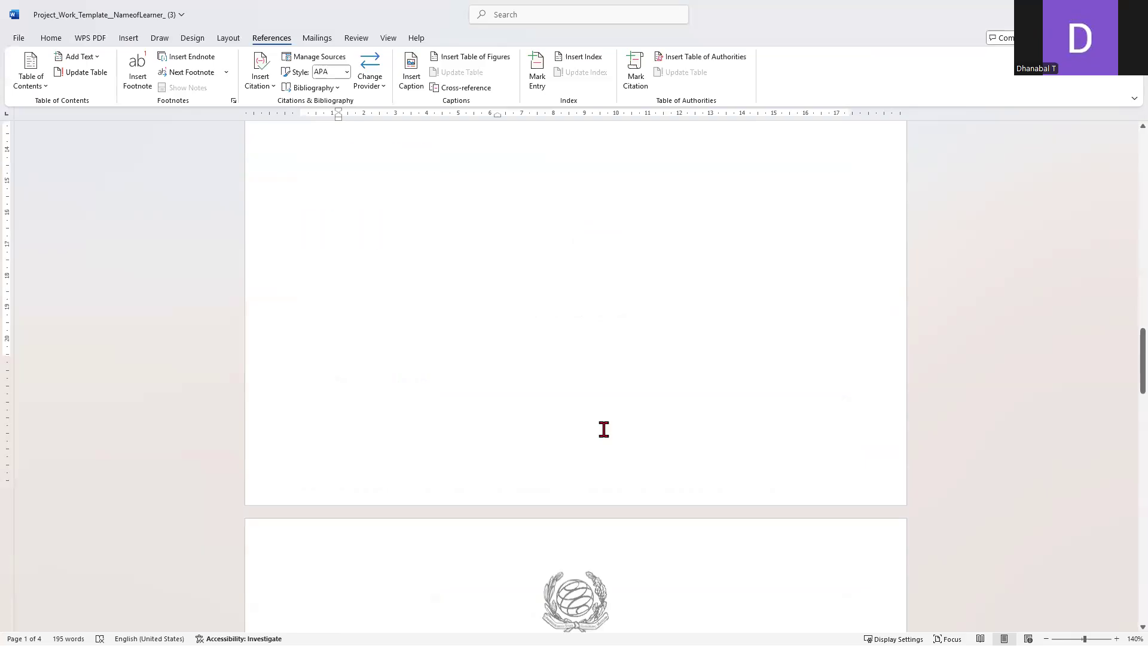
scroll(600, 425, down, 9)
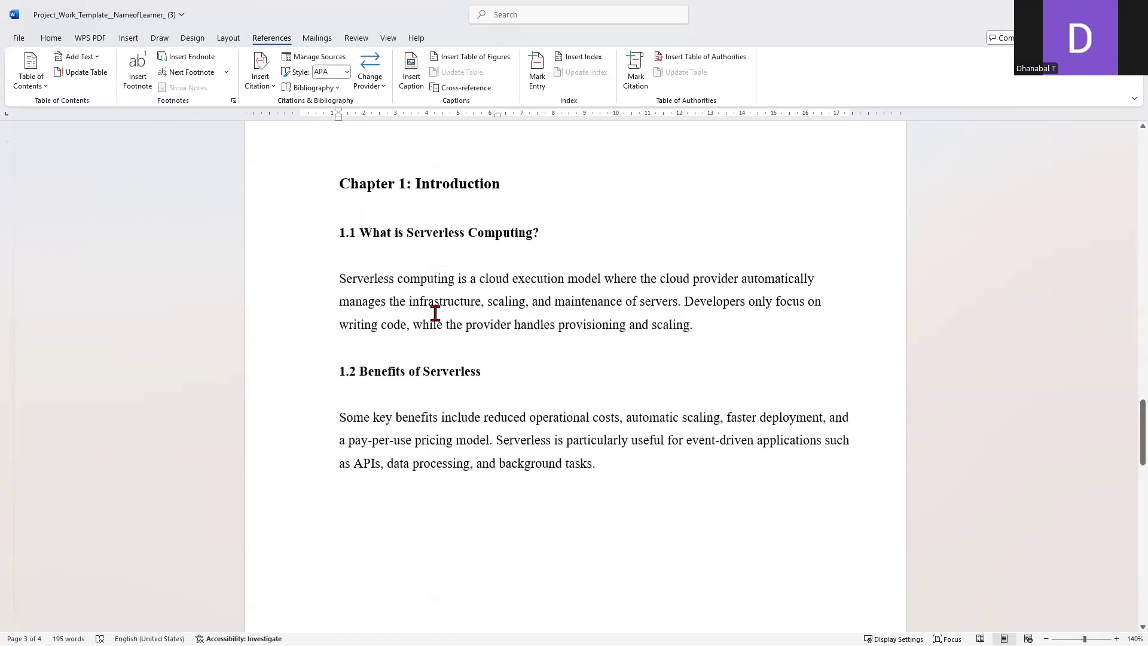
triple_click(437, 183)
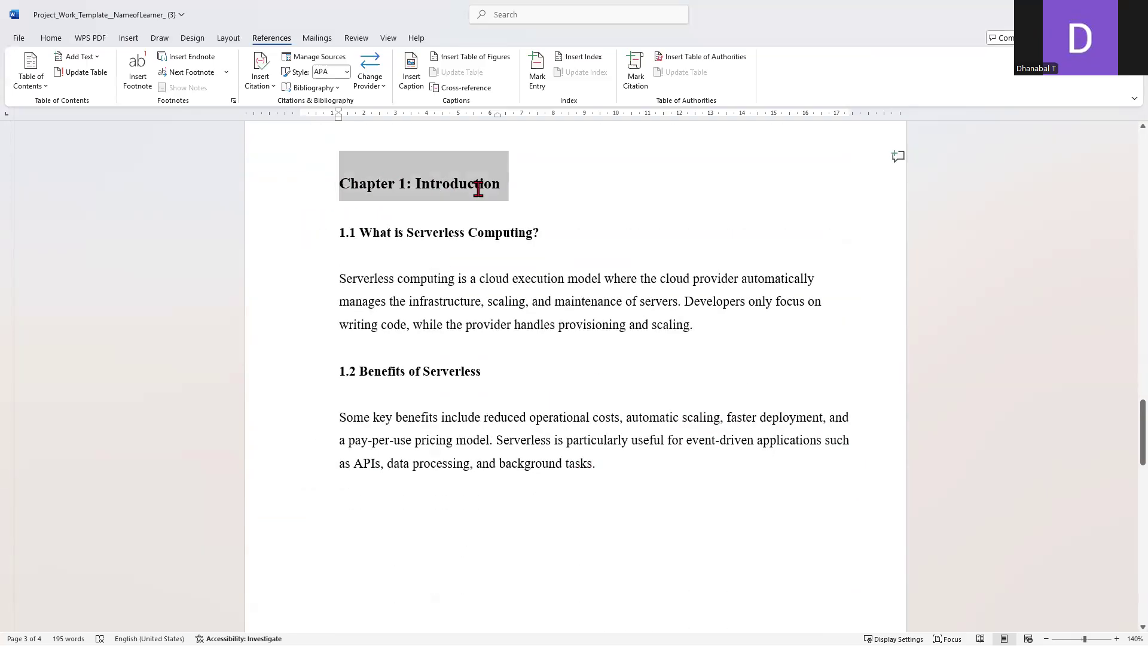
drag(341, 232, 467, 256)
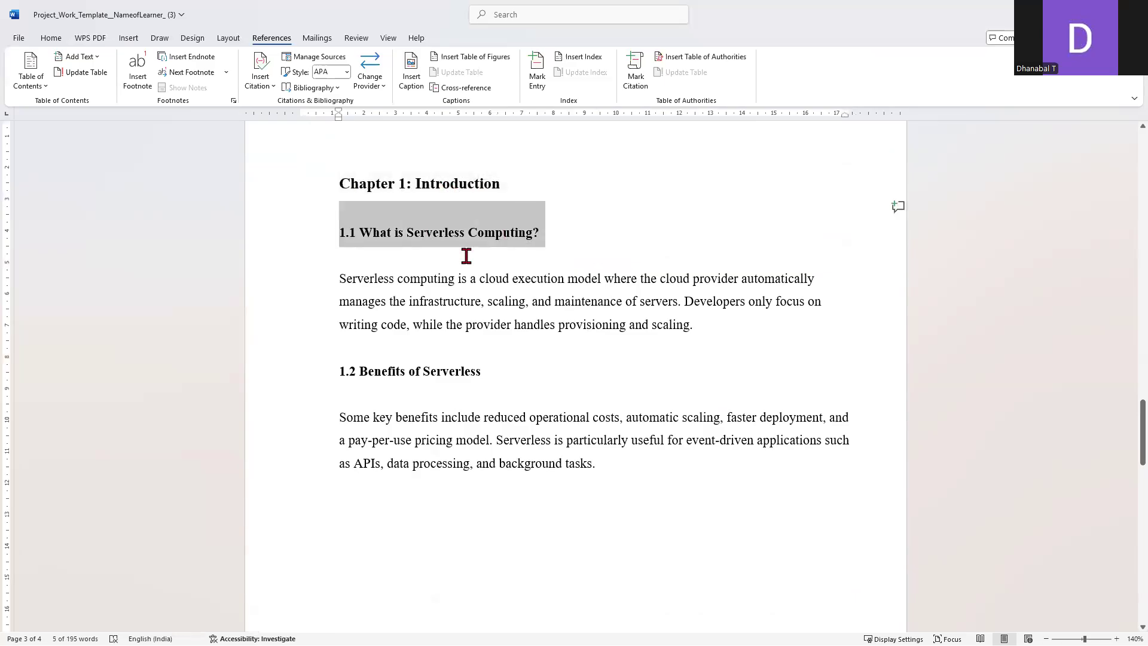
click(466, 256)
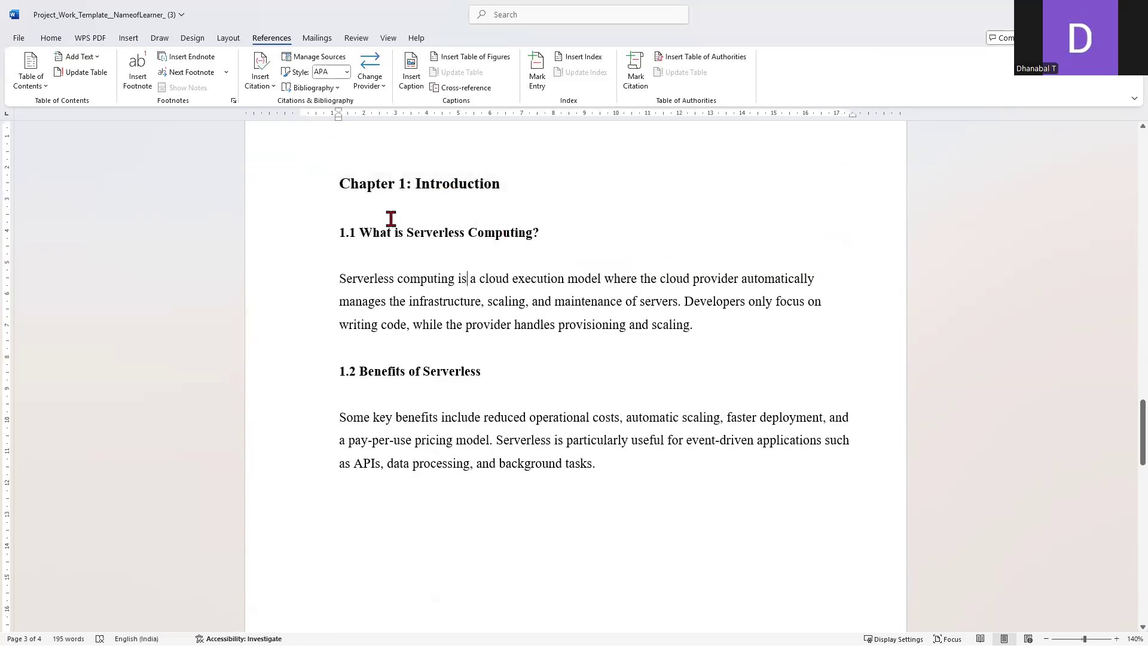
click(51, 38)
drag(359, 185, 507, 189)
click(802, 86)
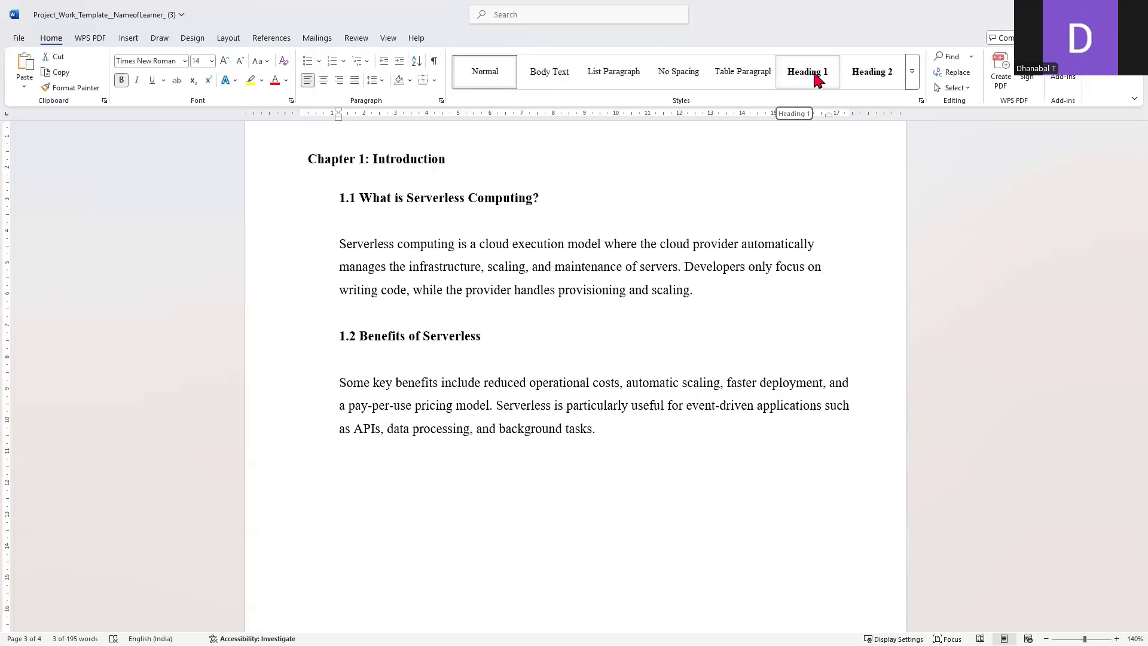
Apply the Heading 2 style to the subheadings "1.1 What is Serverless Computing?" and "1.2 Benefits of Serverless".
drag(341, 198, 540, 197)
click(867, 78)
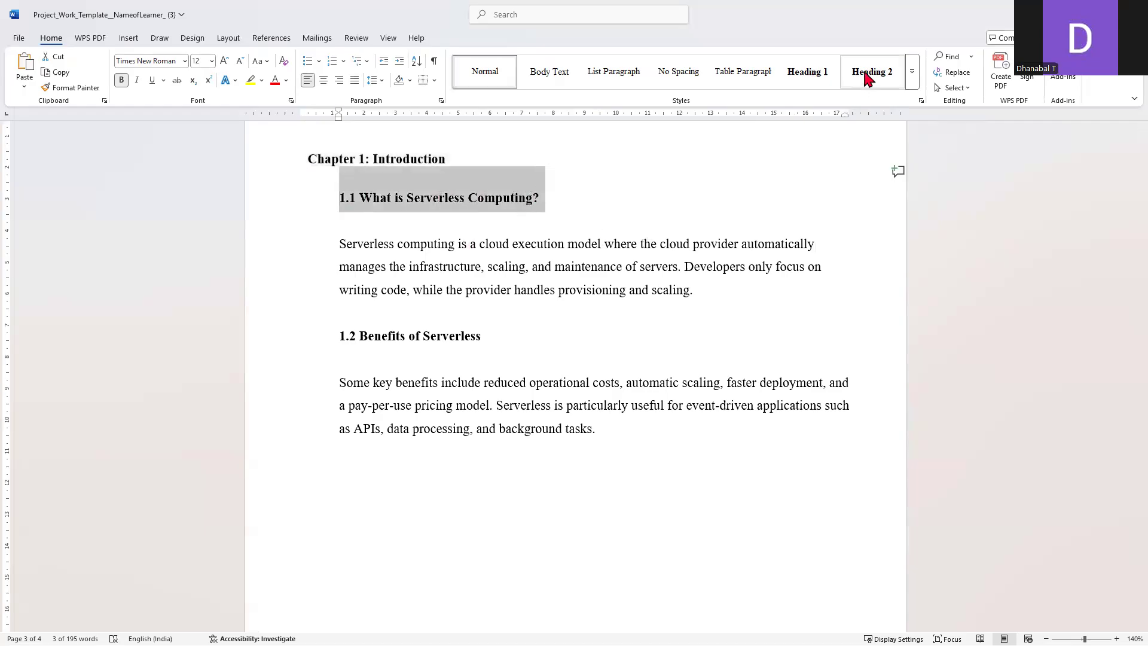
drag(340, 305, 465, 311)
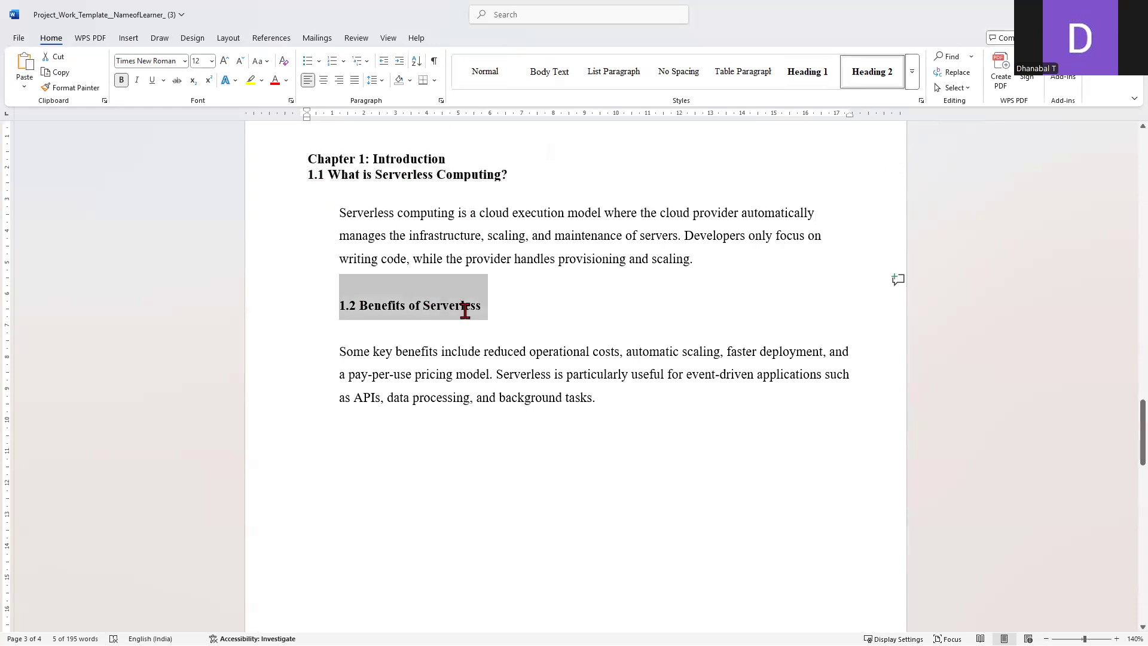
click(872, 72)
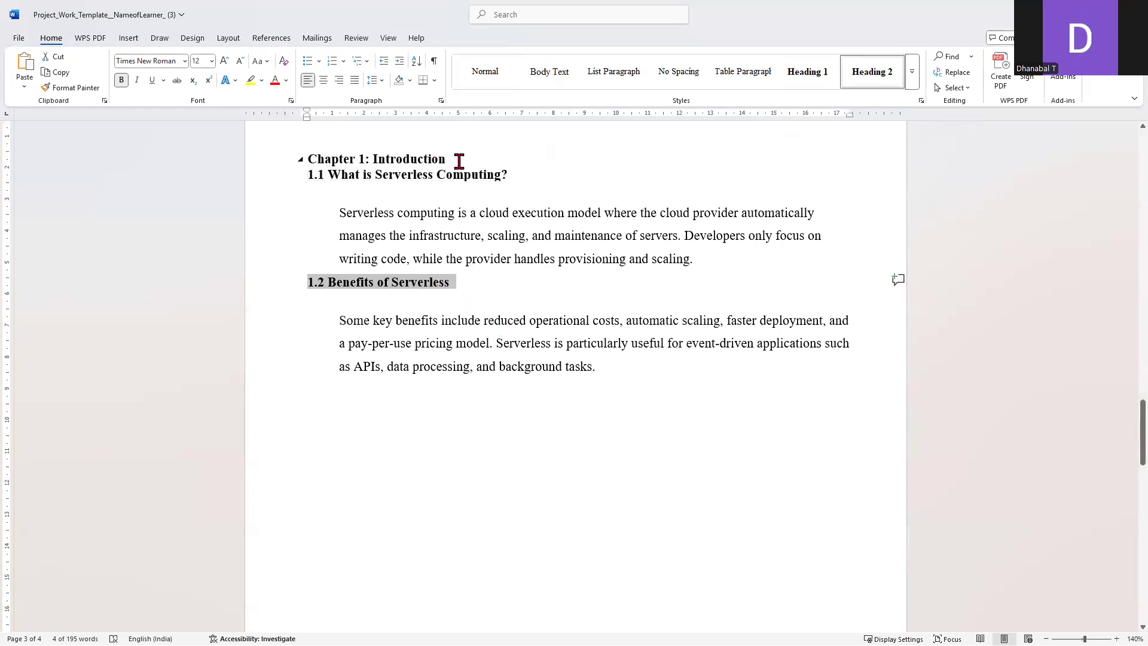
Justify the Chapter 1 text from the paragraph under 1.1 to the end of the paragraph under 1.2.
drag(340, 212, 761, 364)
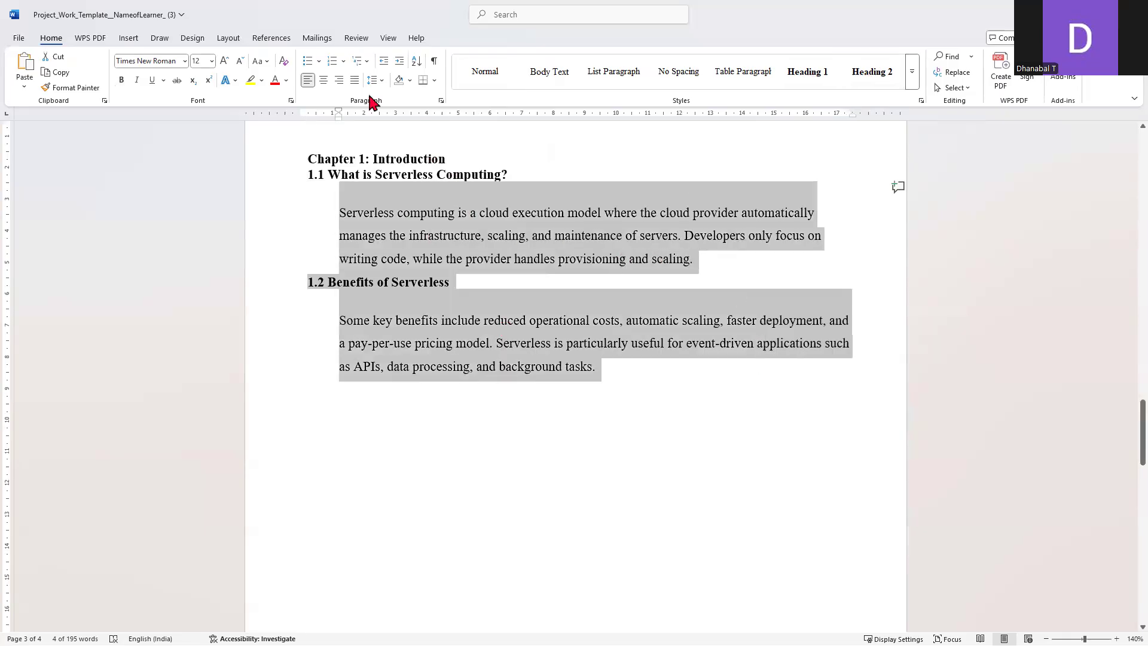
click(354, 80)
click(538, 250)
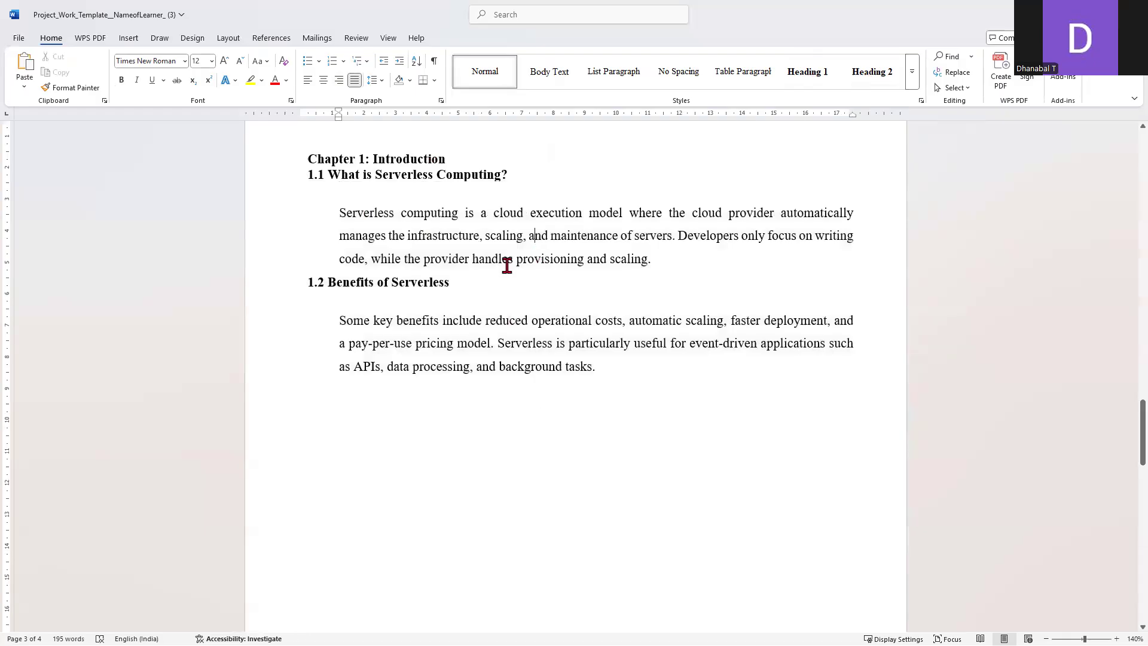
Insert a blank line below the "Chapter 1: Introduction" title.
scroll(458, 198, up, 1)
click(458, 197)
key(Return)
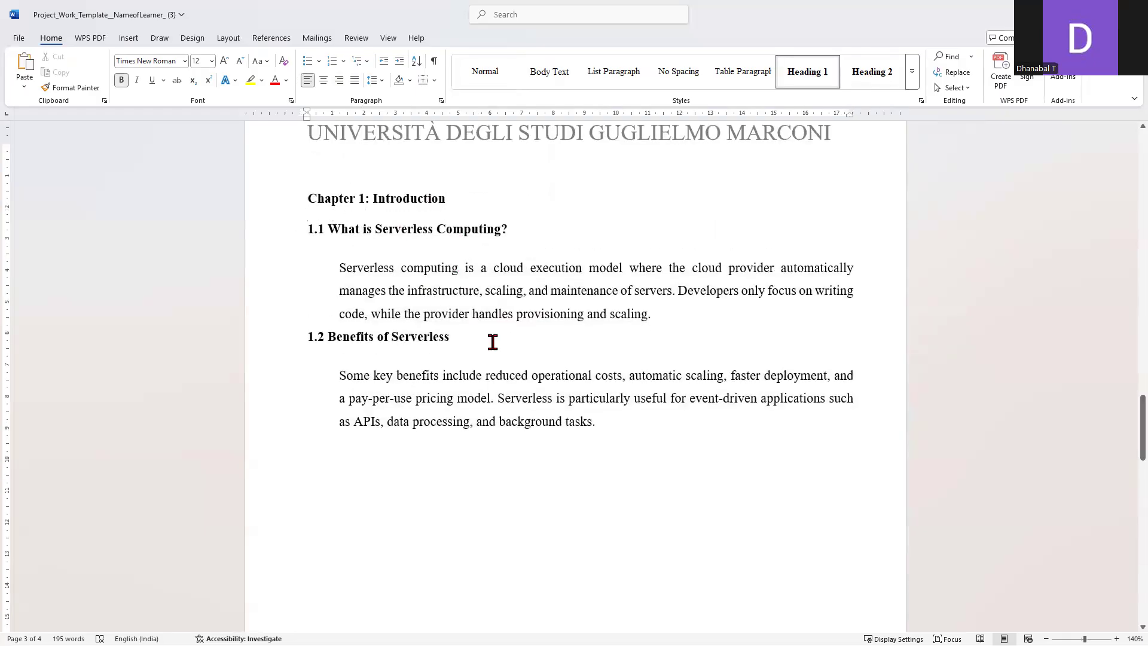
Move the "Chapter 2: Literature Review" title to the start of the following page.
scroll(493, 342, down, 6)
scroll(477, 330, up, 2)
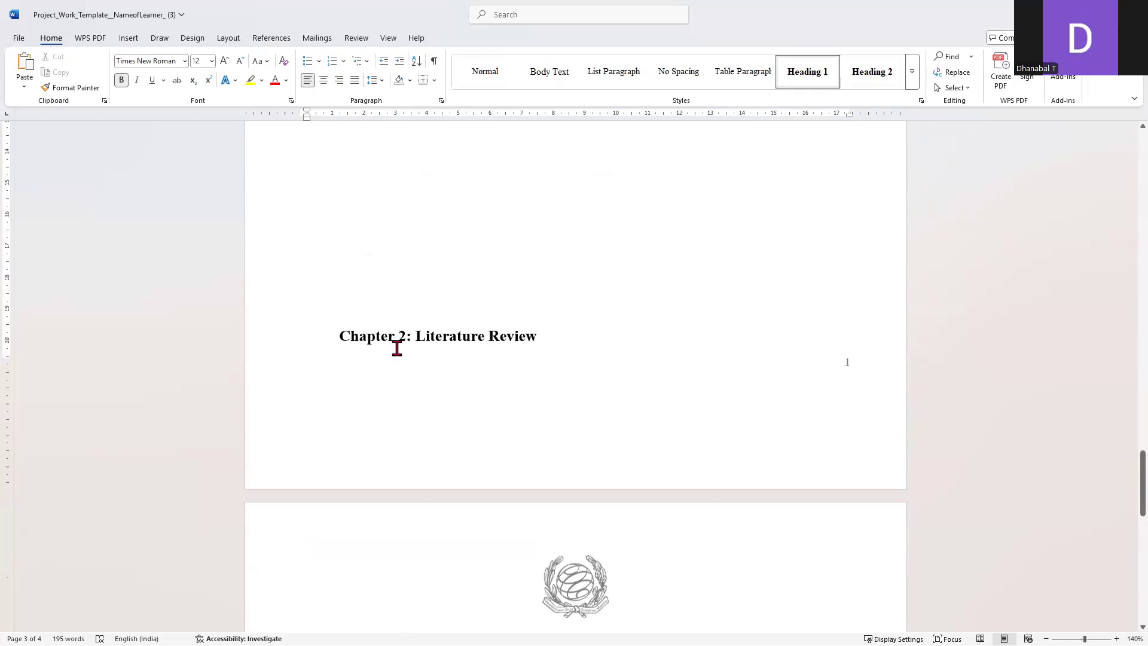
click(342, 337)
key(Return)
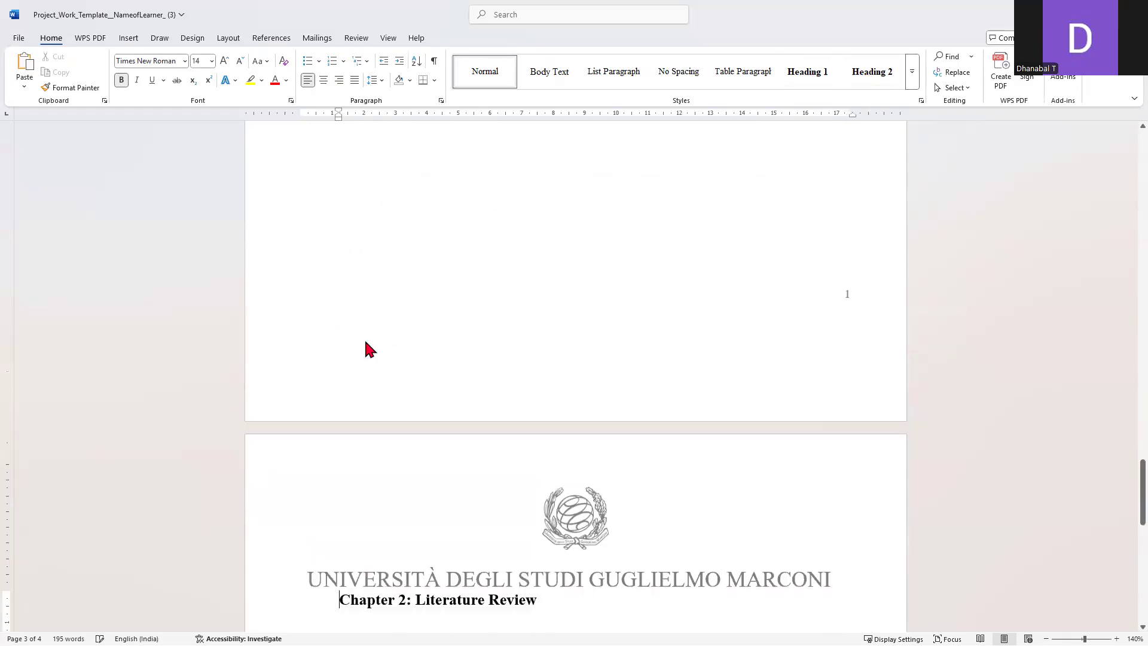
Apply the Heading 1 style to the "Chapter 2: Literature Review" title.
scroll(365, 351, down, 3)
drag(336, 362, 541, 369)
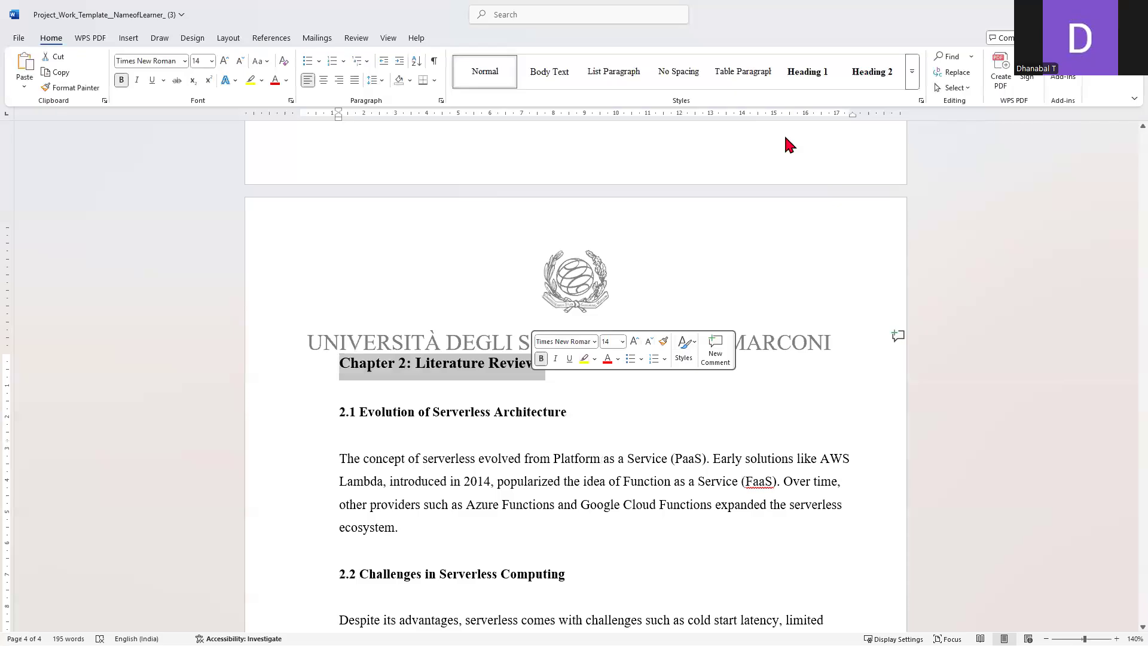
click(807, 72)
Apply the Heading 2 style to the subheadings "2.1 Evolution of Serverless Architecture" and "2.2 Challenges in Serverless Computing".
drag(341, 402, 552, 399)
click(872, 71)
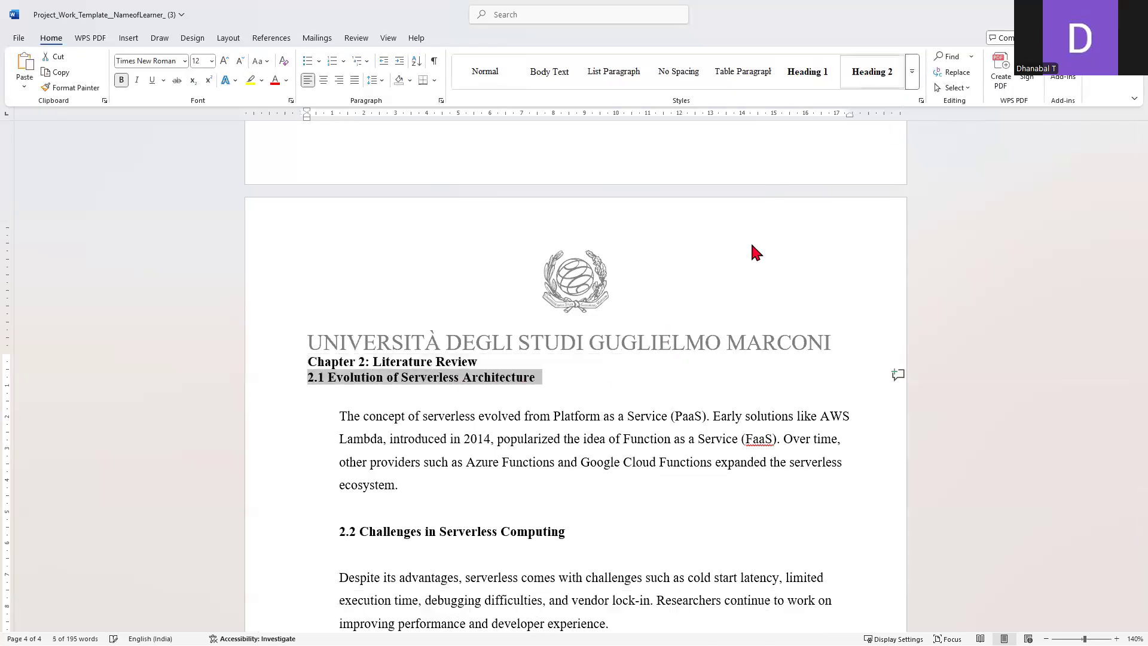
scroll(419, 430, down, 2)
drag(342, 455, 568, 454)
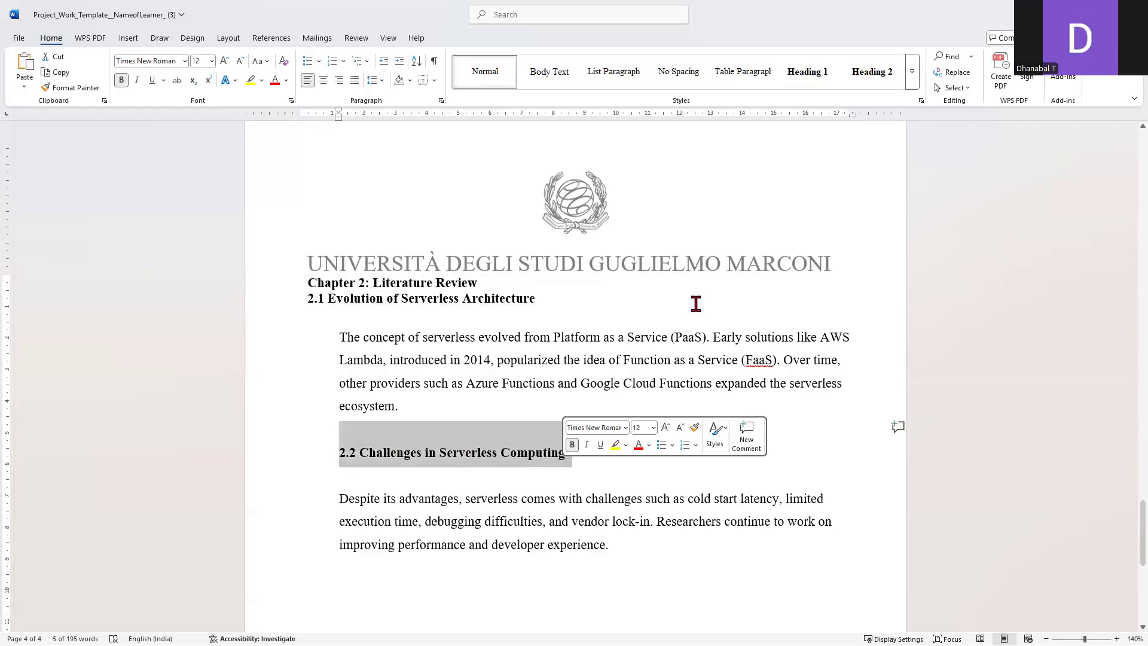
click(877, 74)
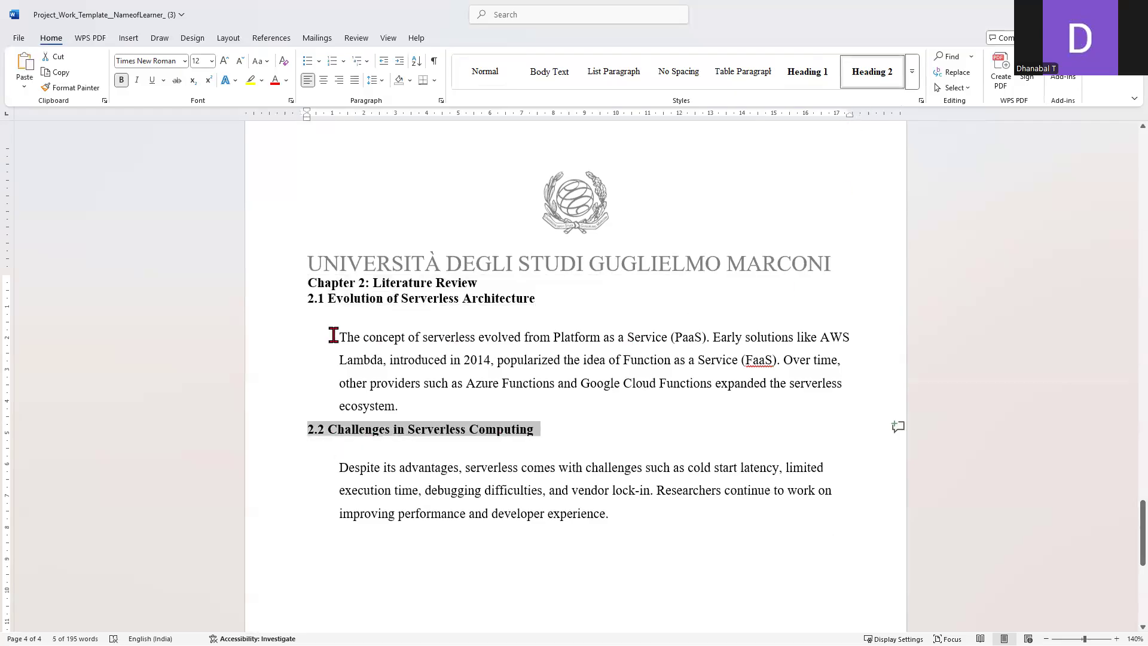
Justify the Chapter 2 text from the paragraph under 2.1 through 2.2, and insert a blank line below the chapter title.
drag(331, 335, 610, 526)
click(354, 80)
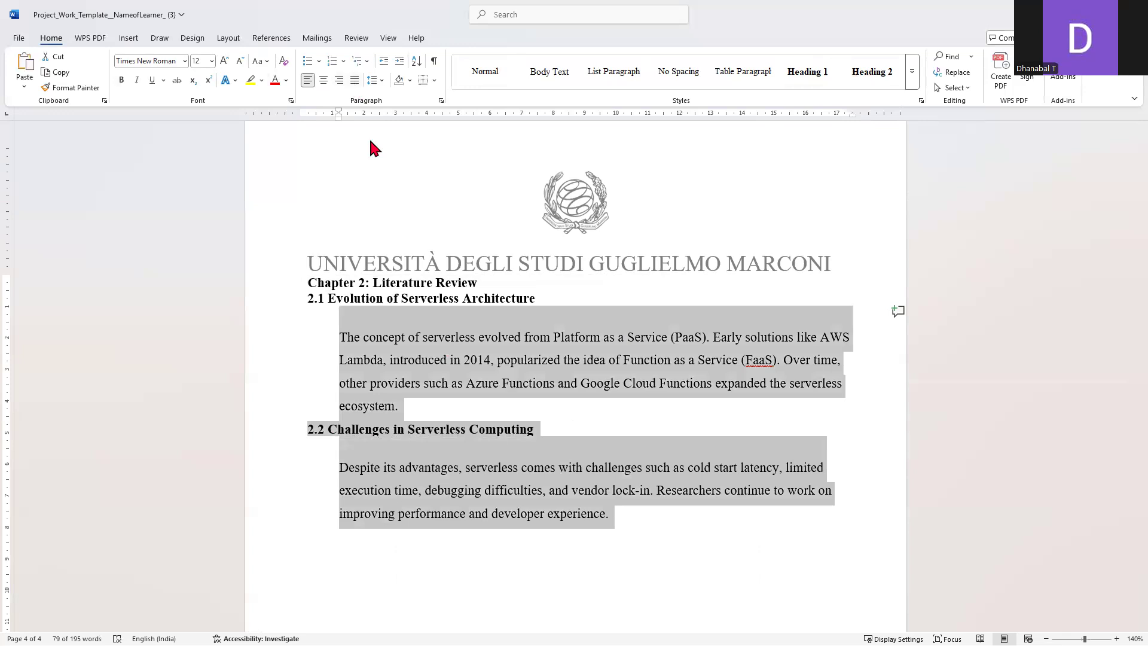
click(485, 338)
click(502, 287)
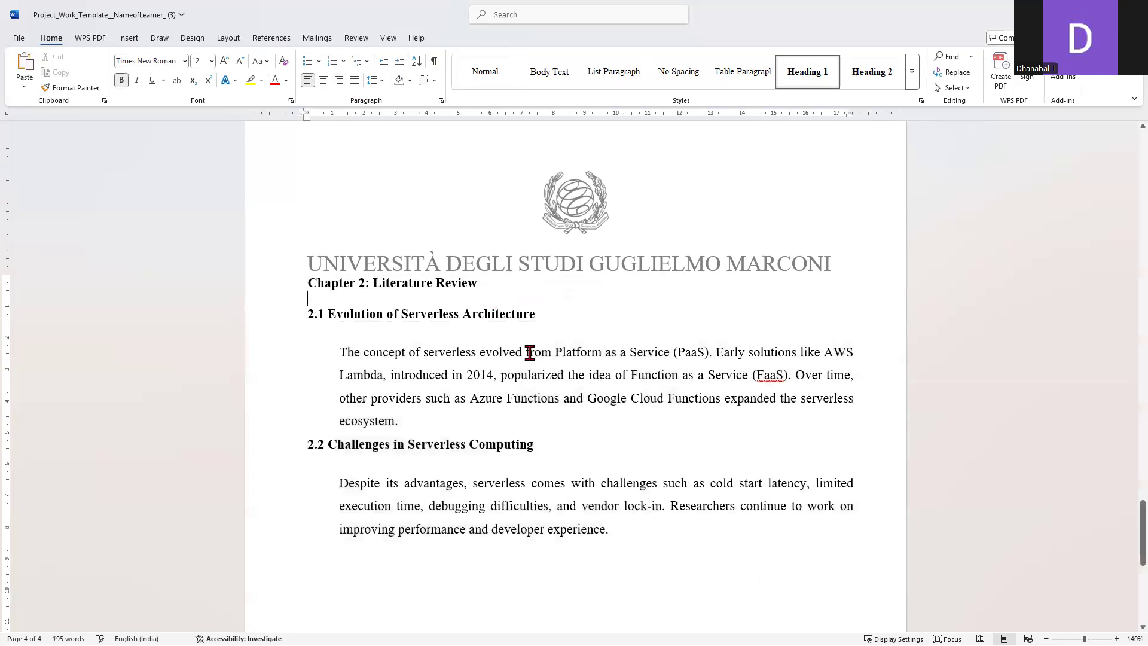
Update the entire table of contents below ACADEMIC YEAR with the Chapter 1 and Chapter 2 headings.
scroll(548, 373, down, 5)
scroll(548, 373, down, 3)
scroll(543, 371, up, 8)
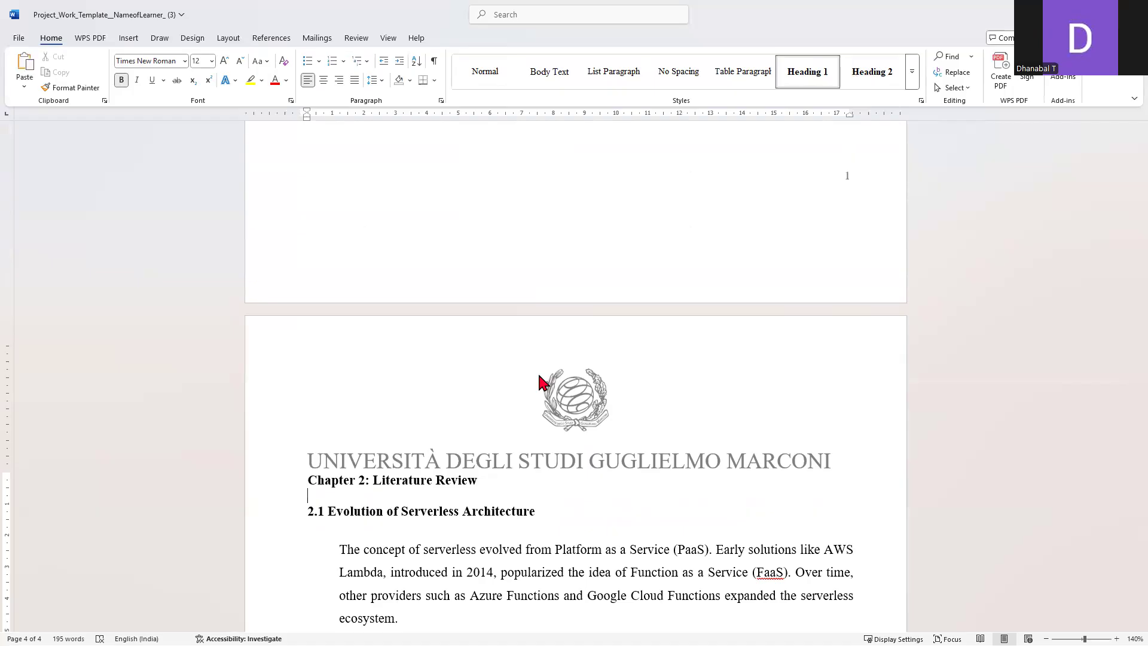
scroll(434, 351, up, 5)
scroll(434, 351, up, 20)
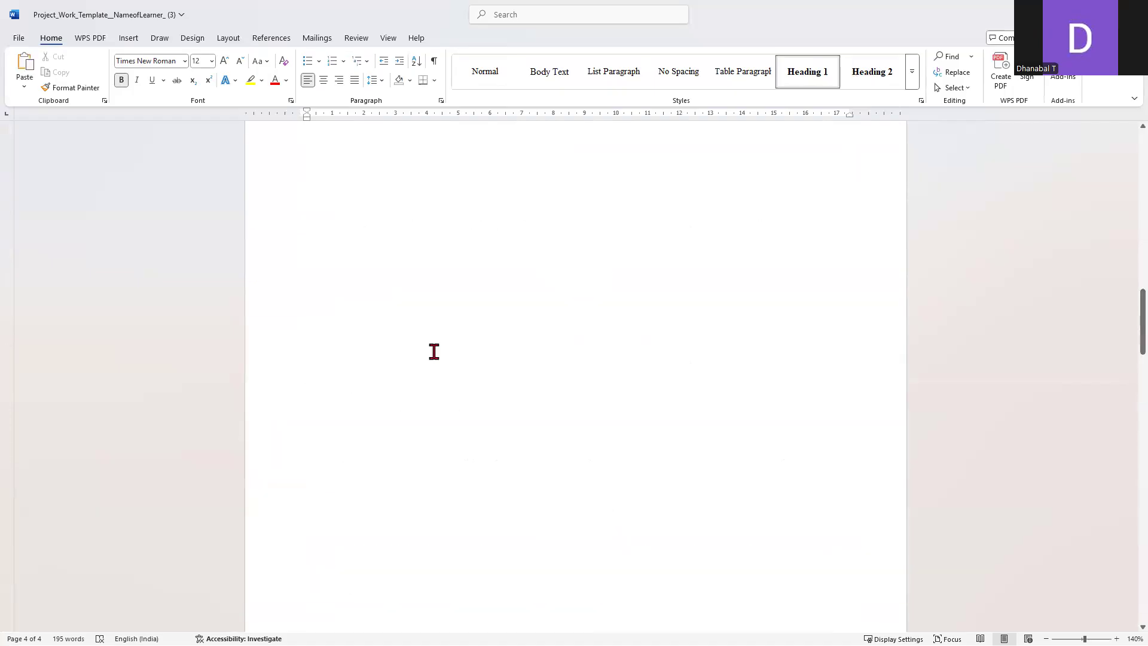
scroll(428, 330, down, 4)
click(378, 340)
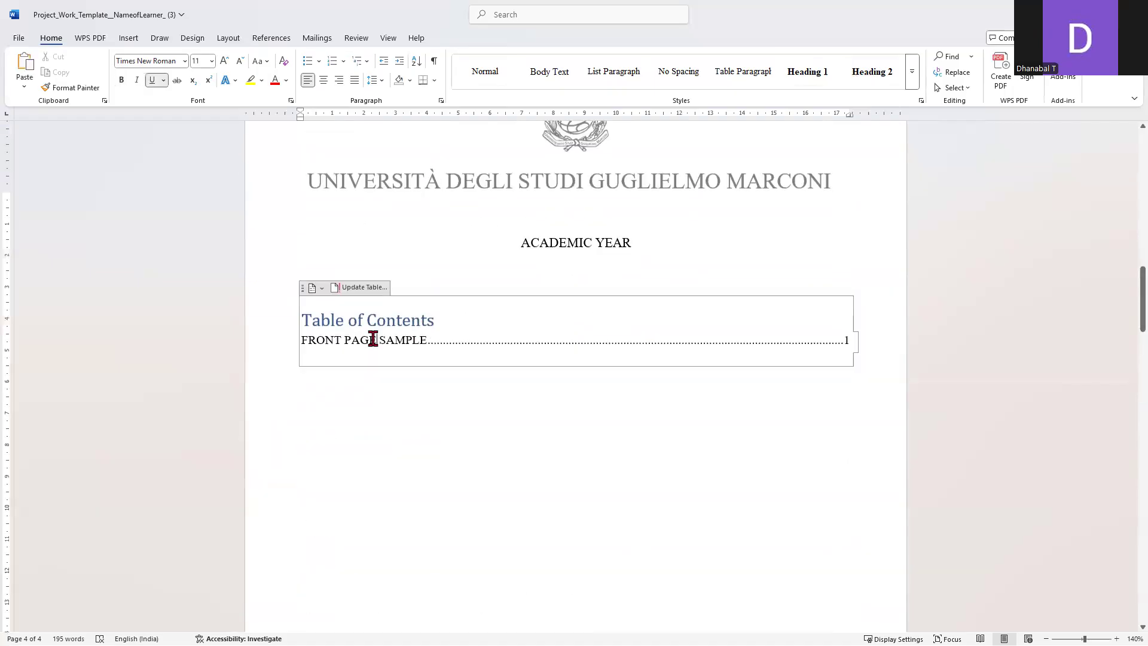
click(359, 287)
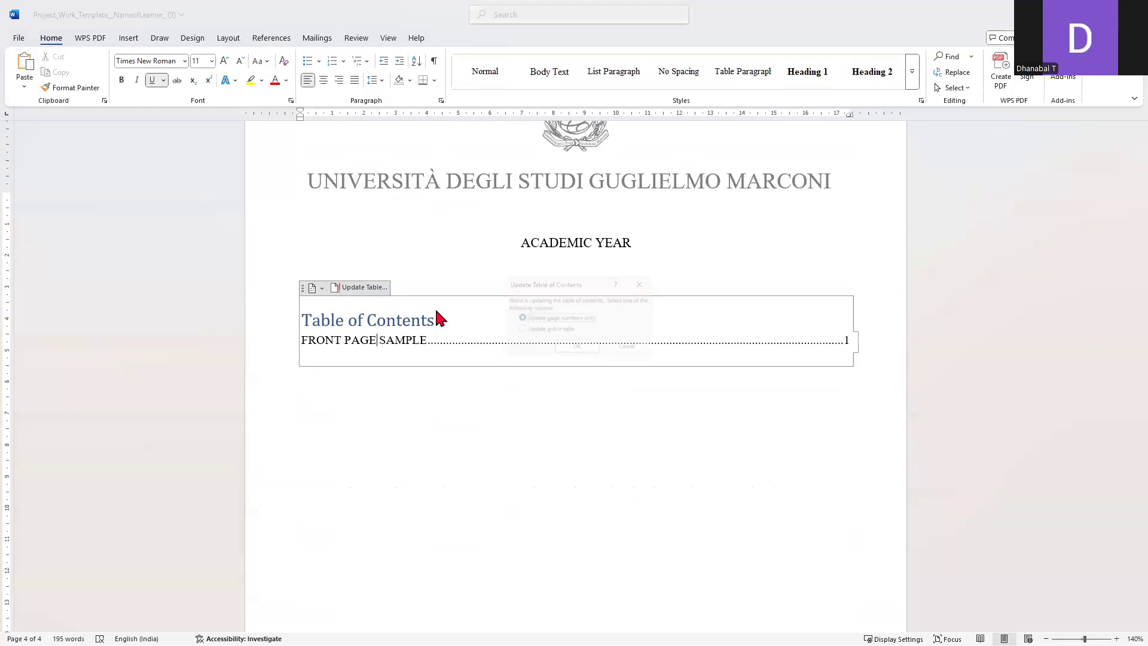
click(560, 346)
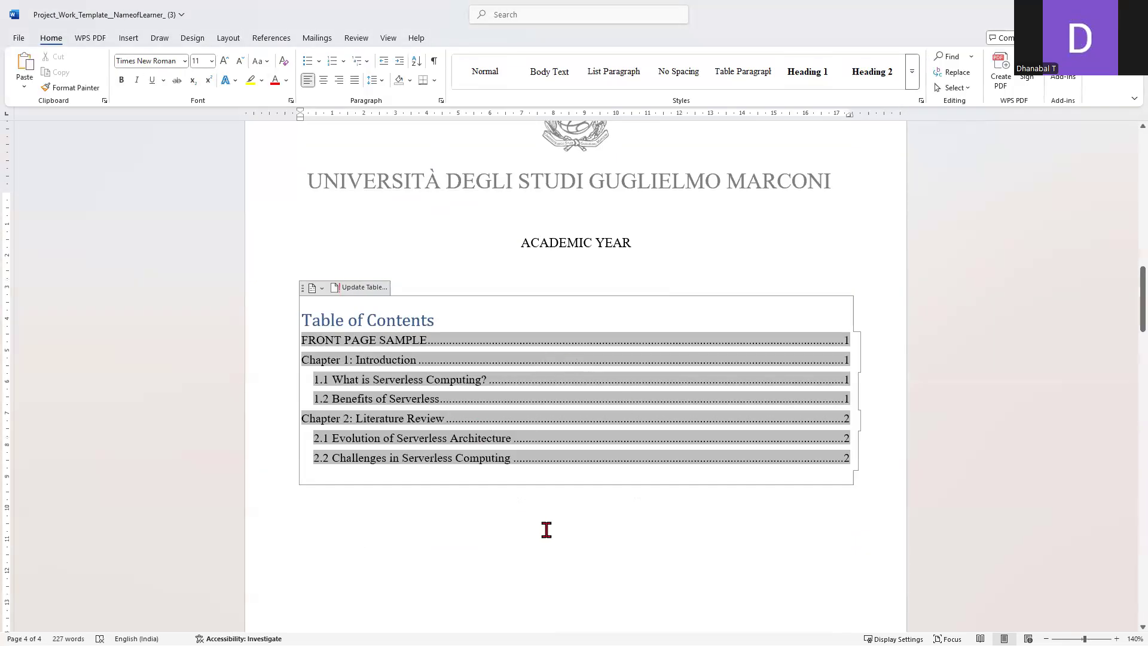
Follow the FRONT PAGE SAMPLE entry to its heading on the first page and apply the Normal style to it.
drag(305, 361, 361, 458)
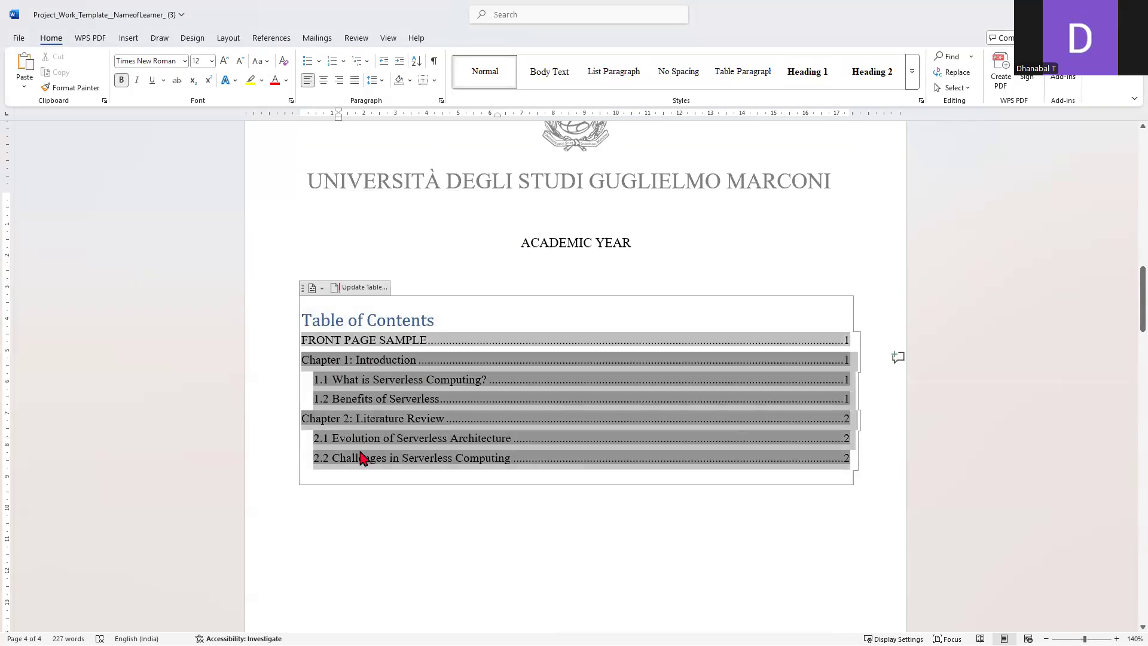
click(316, 339)
ctrl+click(410, 342)
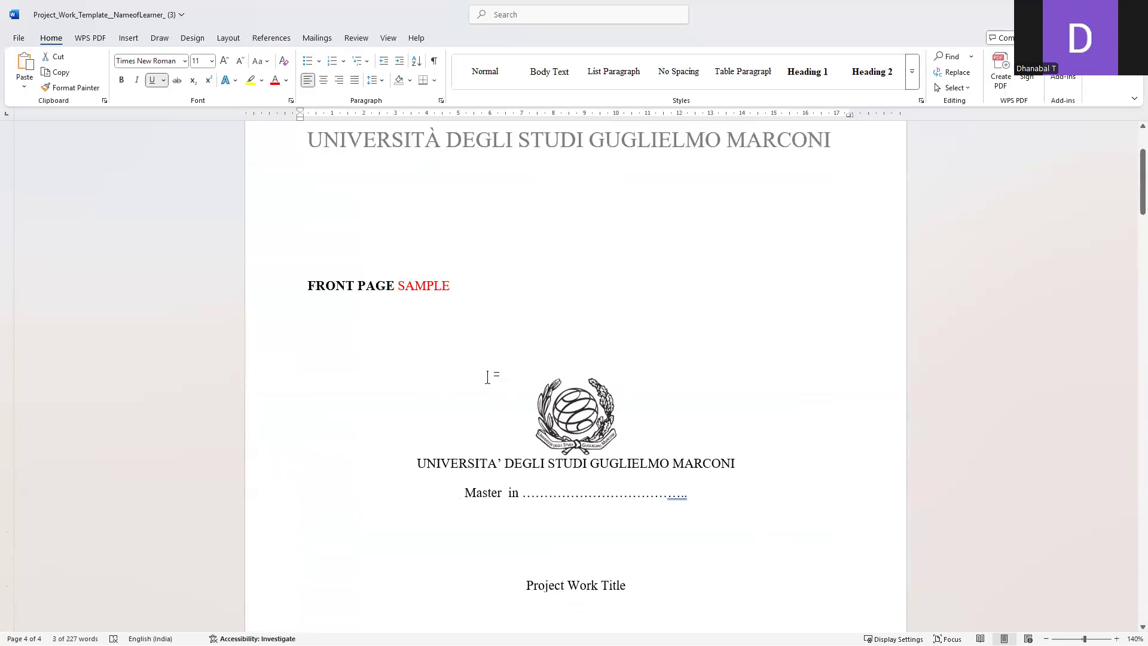
drag(305, 285, 429, 297)
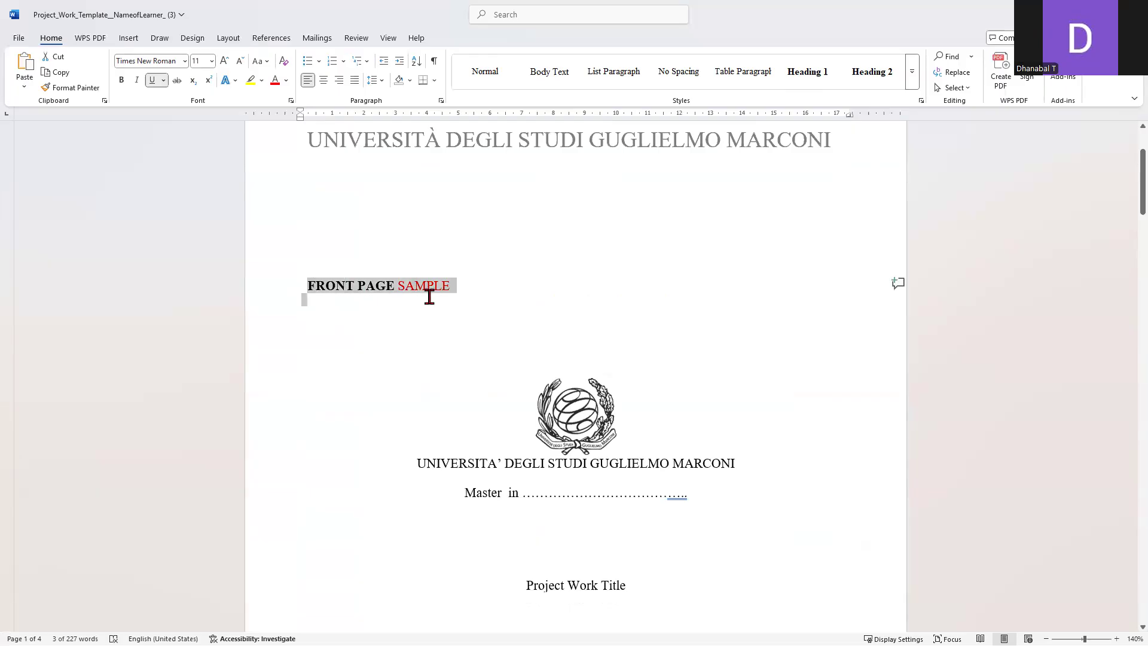
click(488, 76)
click(397, 366)
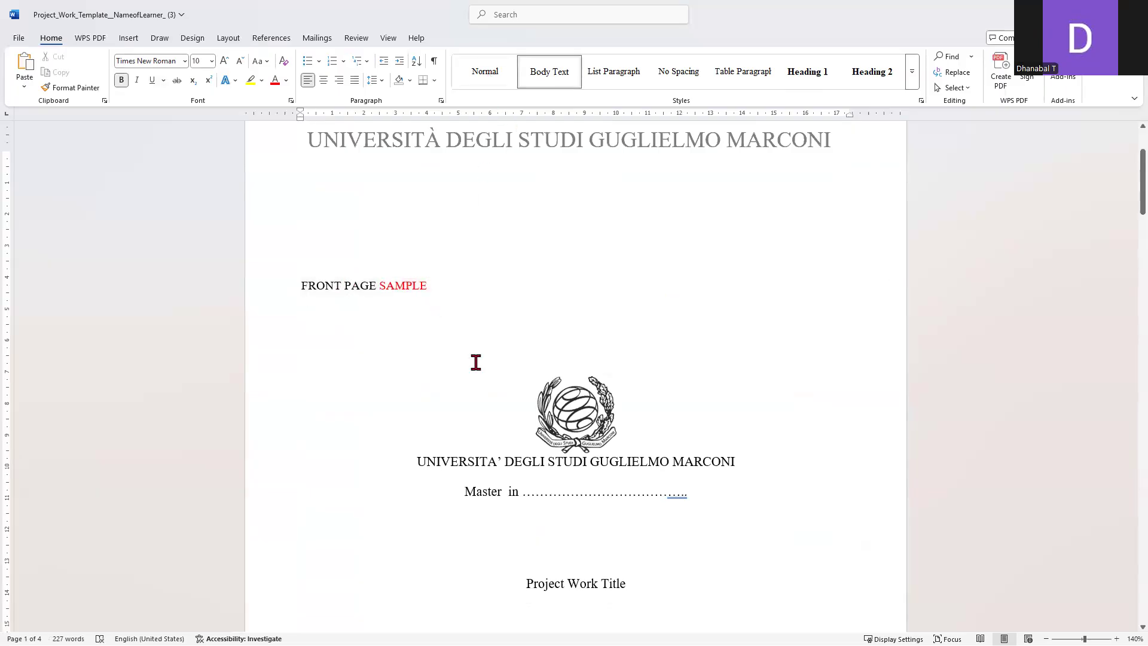
Refresh the entire table of contents to drop the FRONT PAGE SAMPLE entry.
scroll(478, 371, down, 10)
click(425, 458)
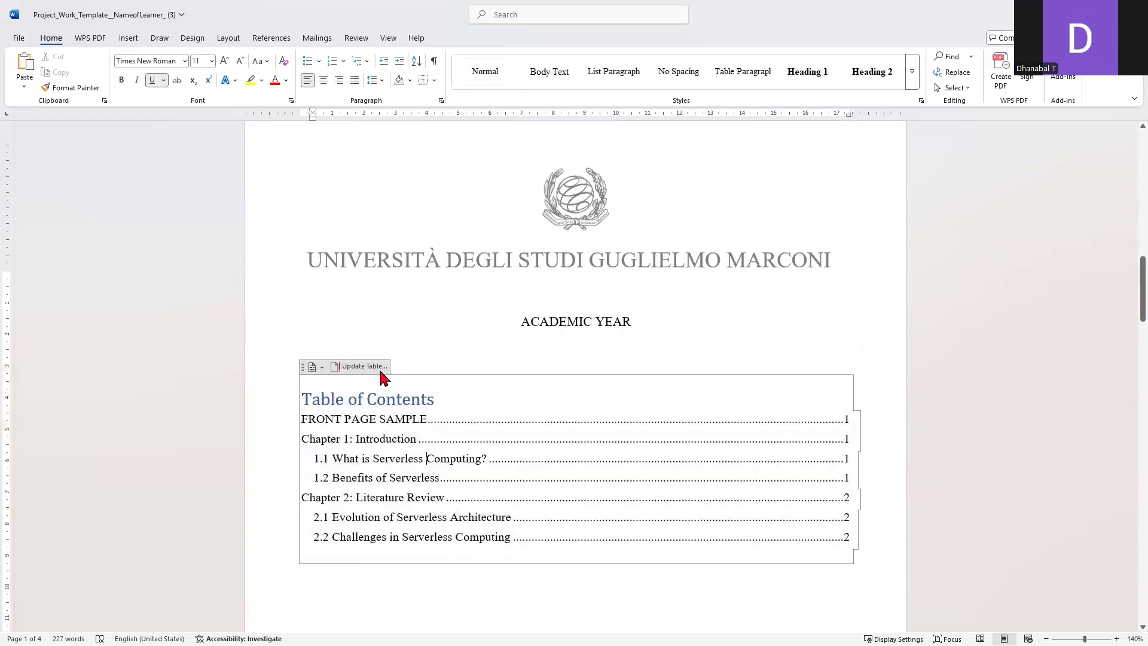
click(377, 366)
click(522, 328)
click(571, 347)
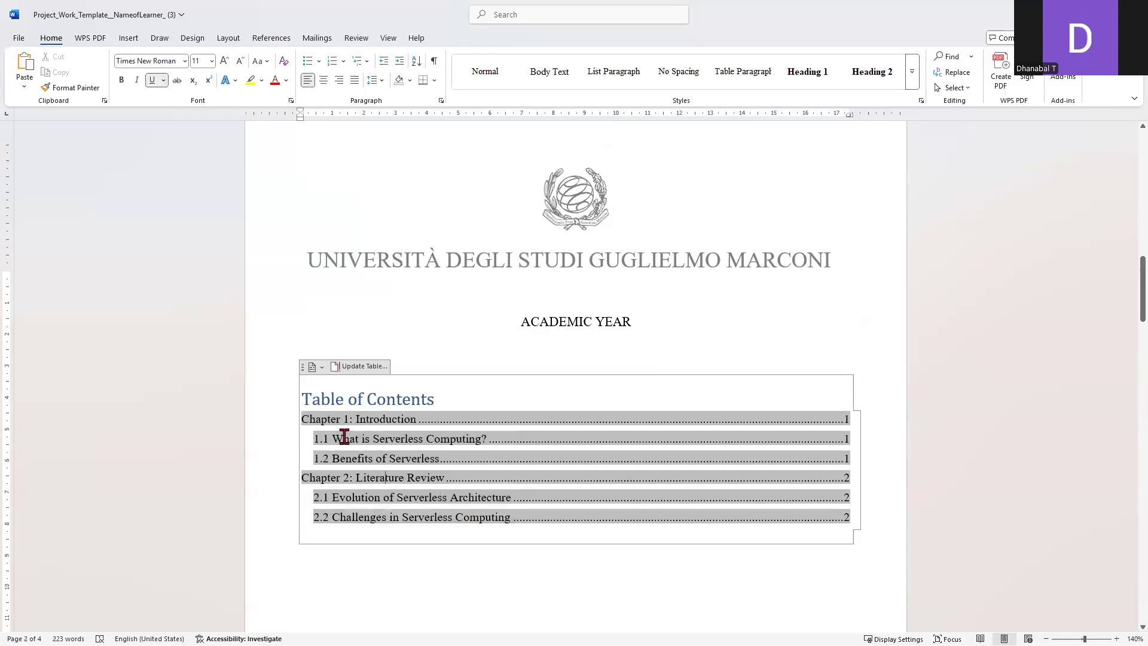
drag(355, 418, 391, 420)
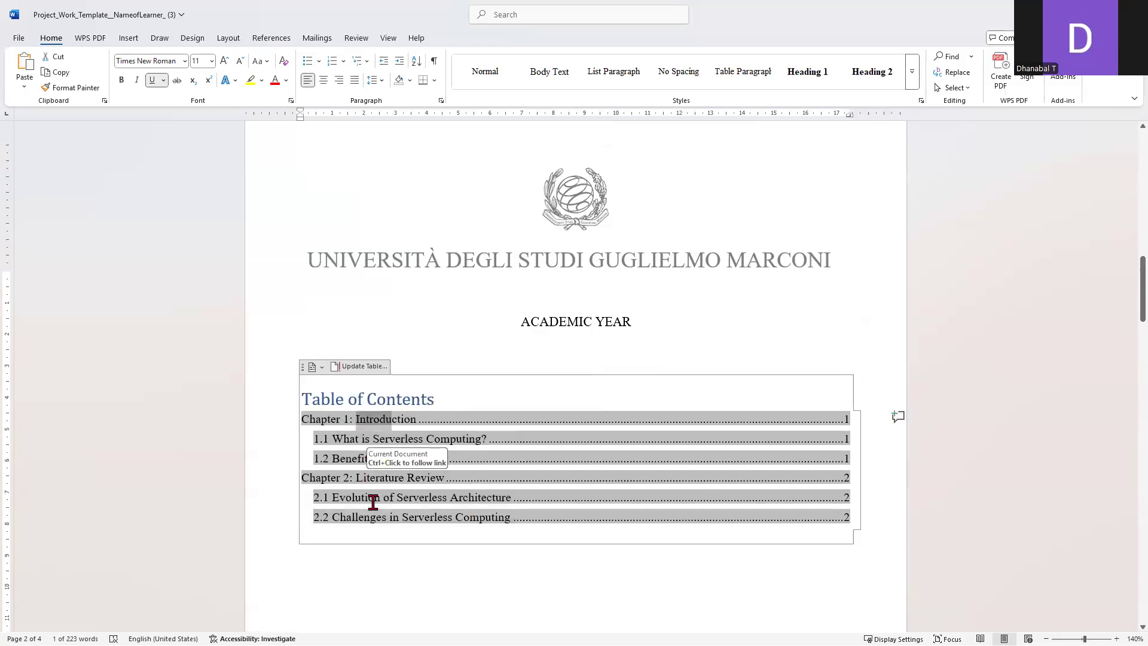
click(394, 577)
scroll(430, 485, down, 3)
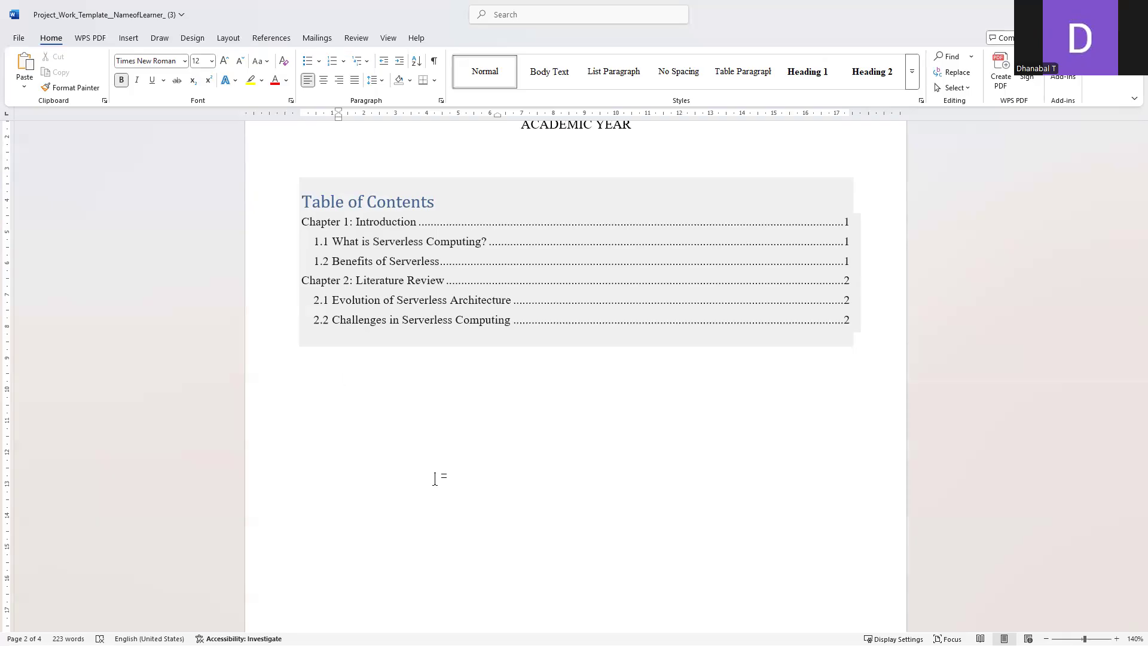
click(412, 441)
Delete the red word SAMPLE from the first page heading and center the remaining FRONT PAGE text.
scroll(415, 428, up, 15)
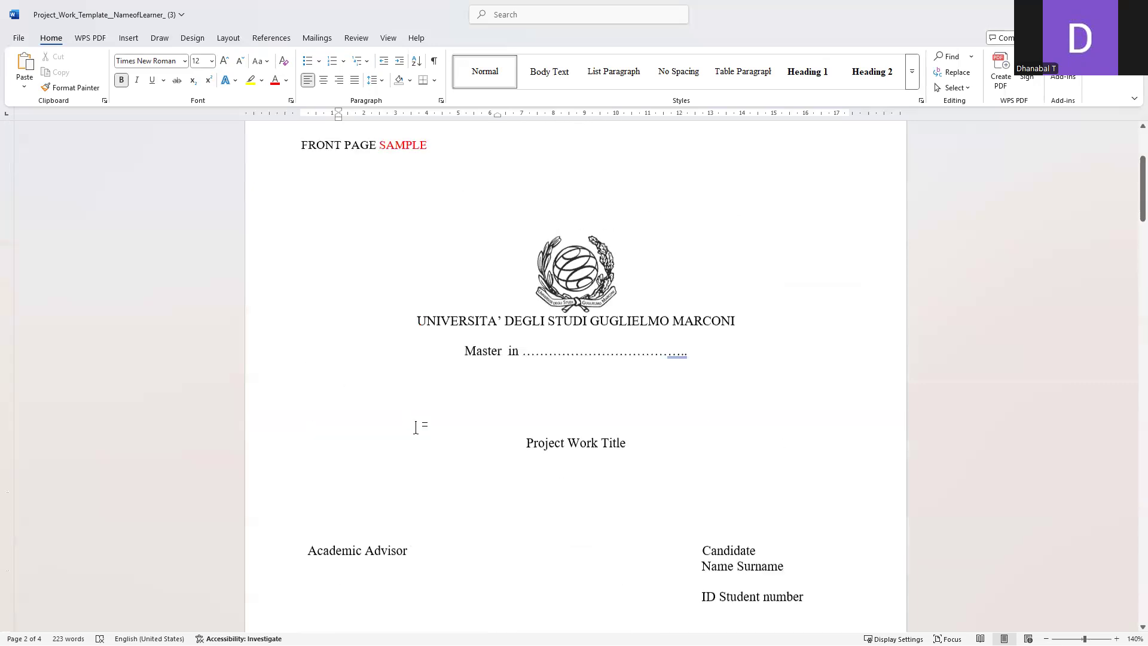
drag(379, 285, 433, 294)
key(BackSpace)
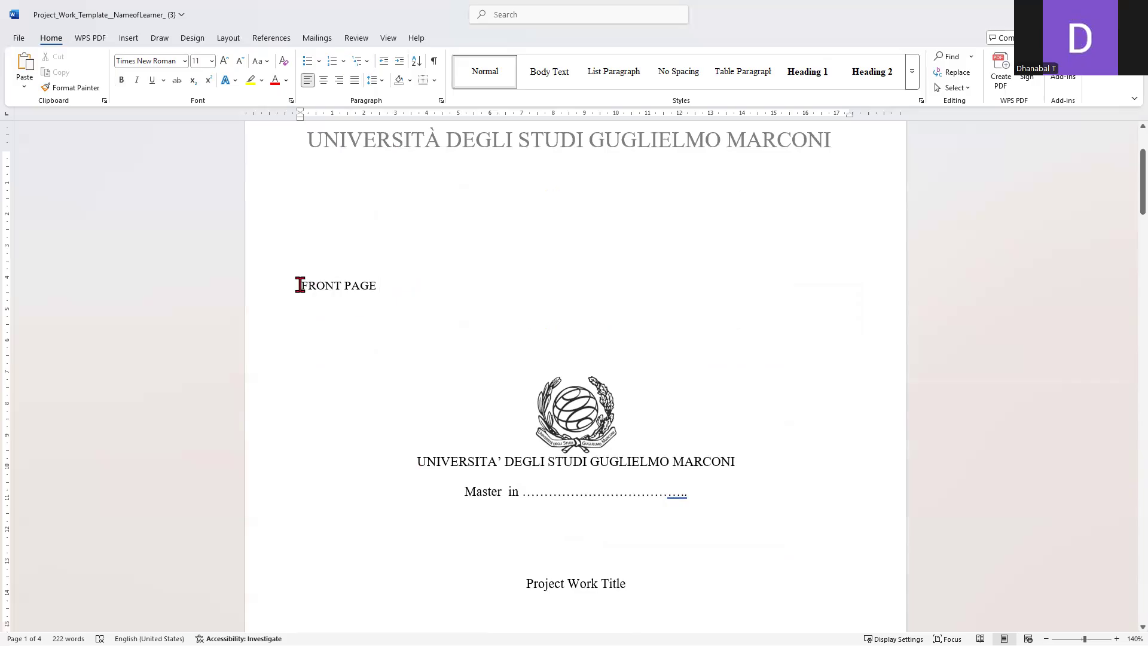
click(323, 81)
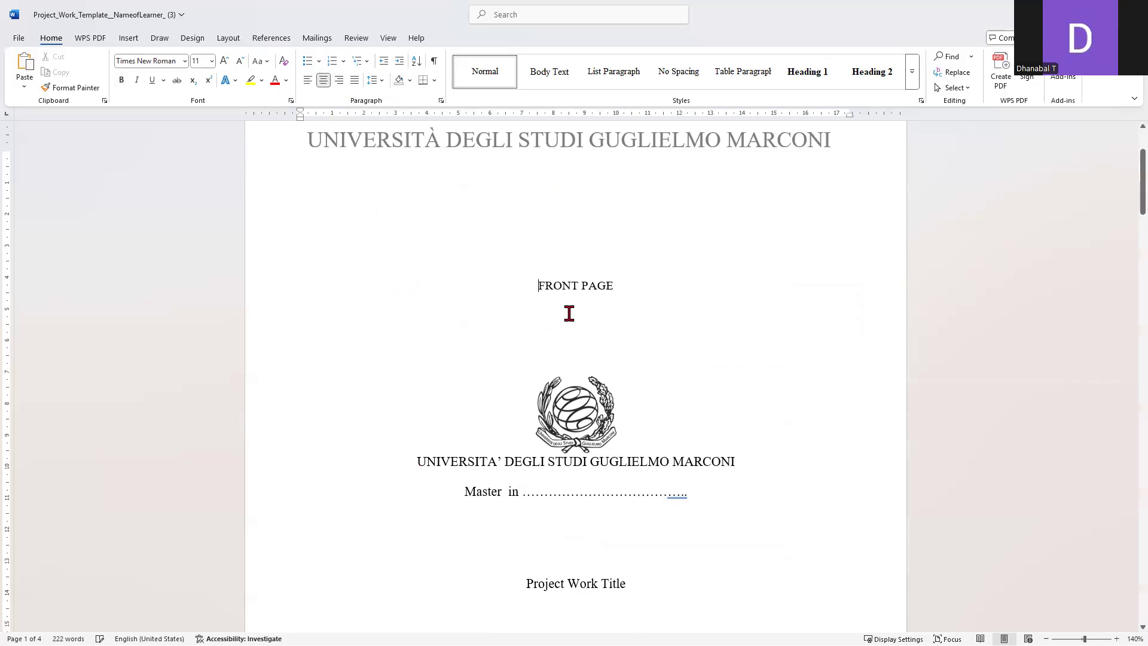
Replace the dotted placeholder after "Master in" on the front page with "Computer Science".
scroll(598, 328, down, 3)
drag(518, 333, 730, 357)
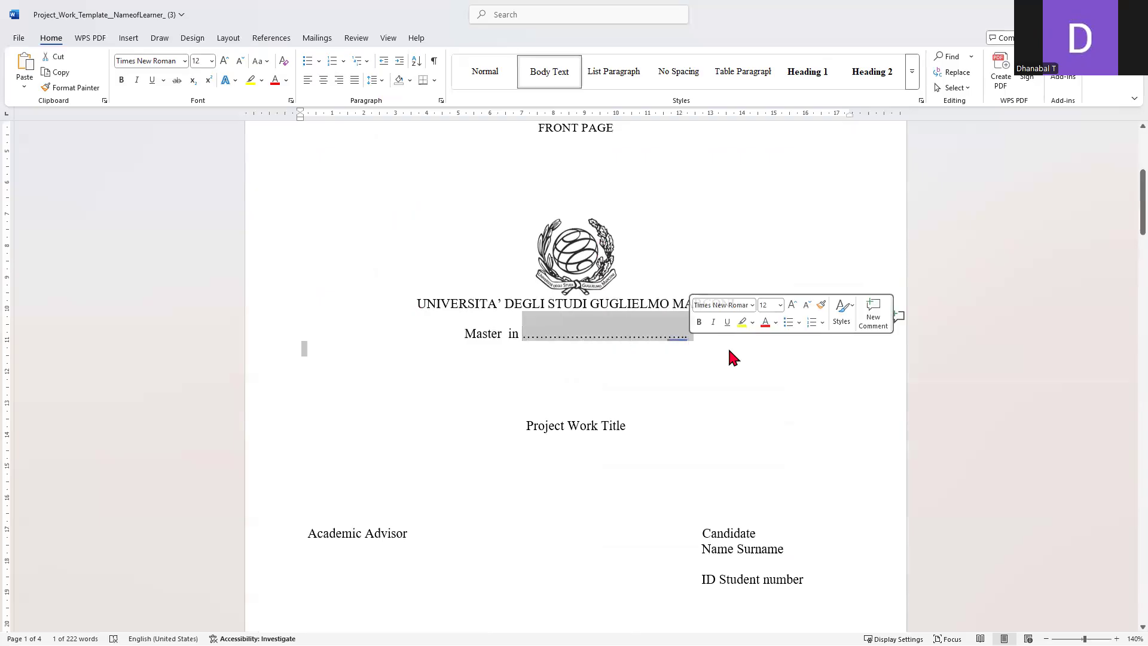
text(Computer Science)
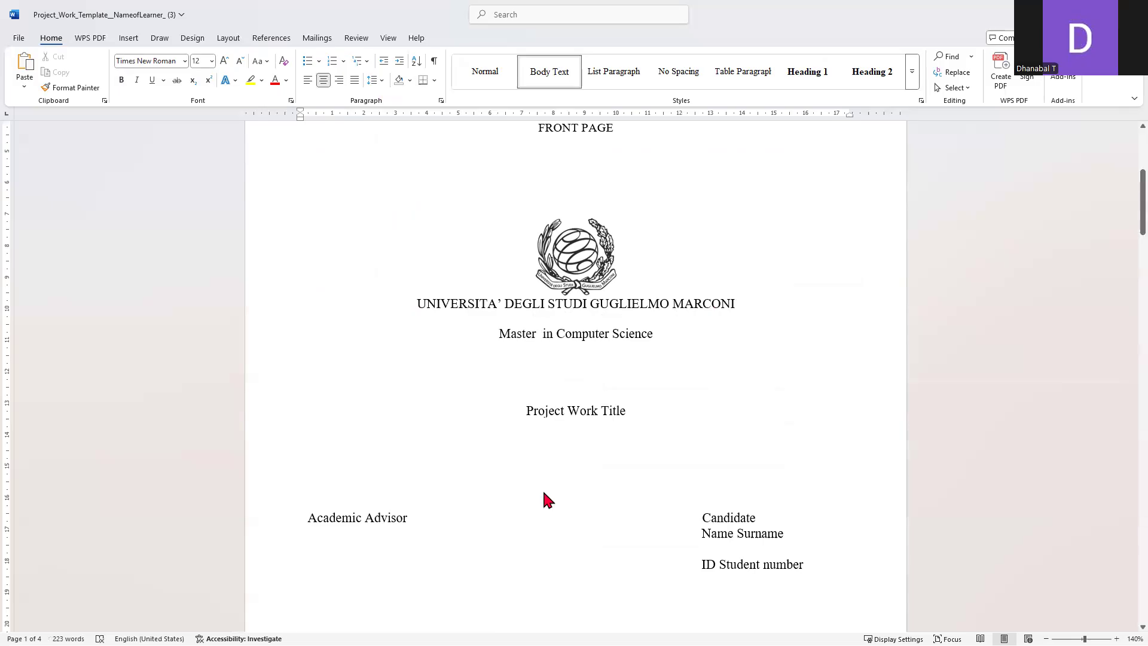
Examine the academic advisor, candidate name and student ID placeholders on the front page.
scroll(548, 499, down, 3)
click(332, 384)
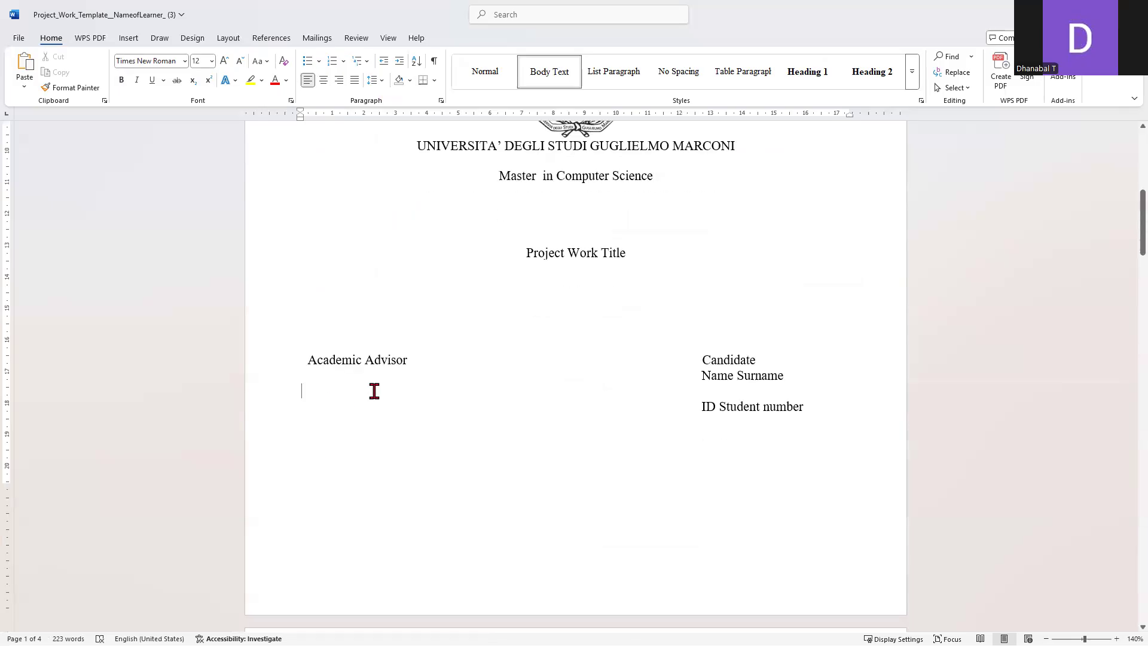
click(716, 383)
drag(703, 376, 784, 375)
click(760, 389)
drag(699, 407, 831, 417)
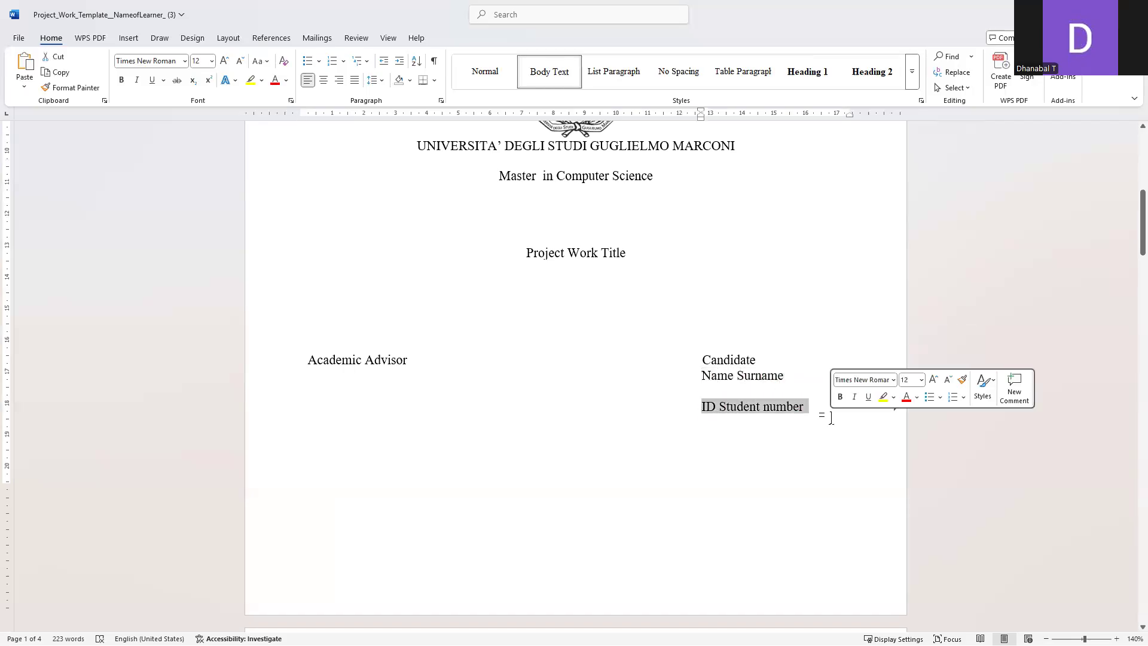
click(698, 405)
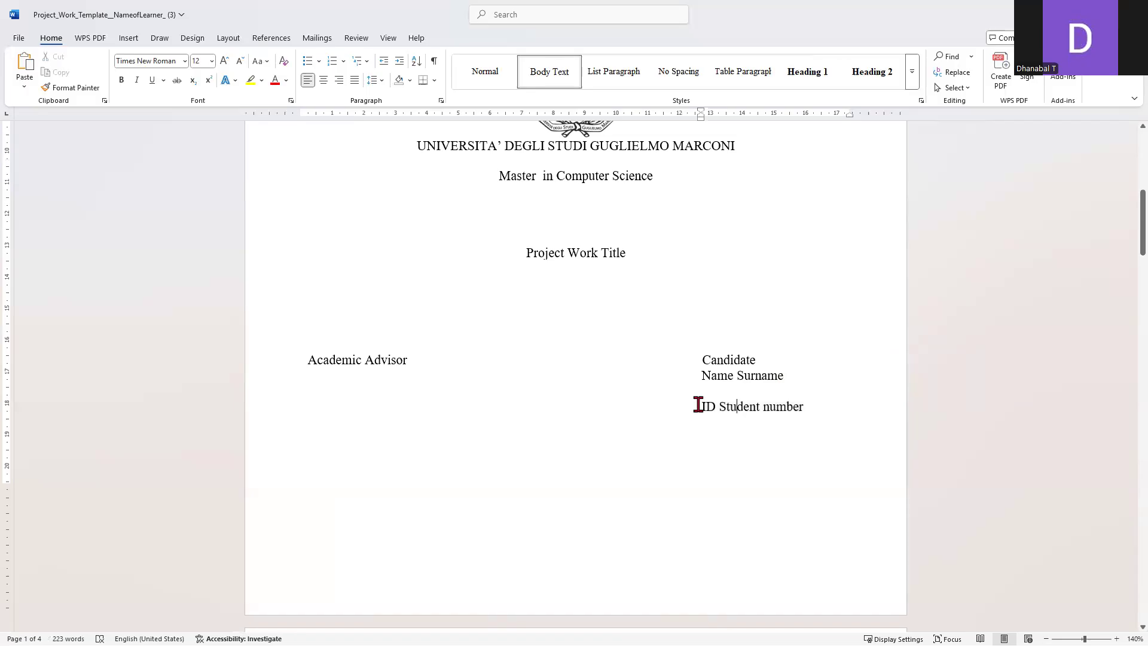
drag(700, 408, 807, 408)
click(741, 445)
Review the table of contents, both chapters and the page numbering through to the last page.
scroll(721, 442, down, 2)
scroll(658, 428, down, 9)
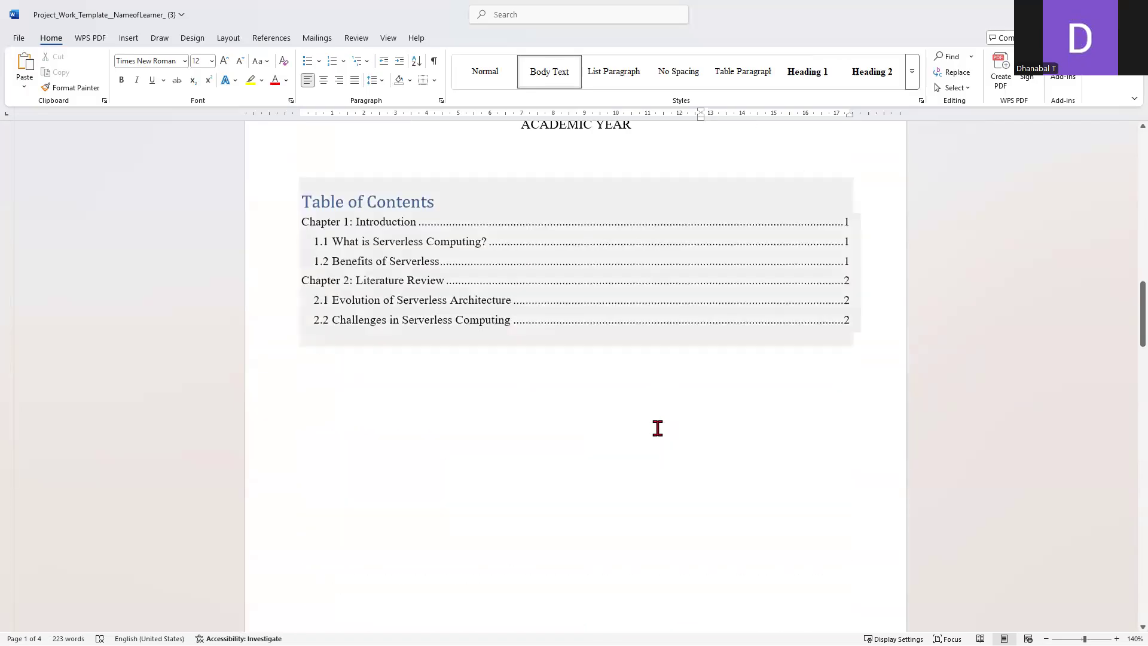
scroll(658, 428, down, 7)
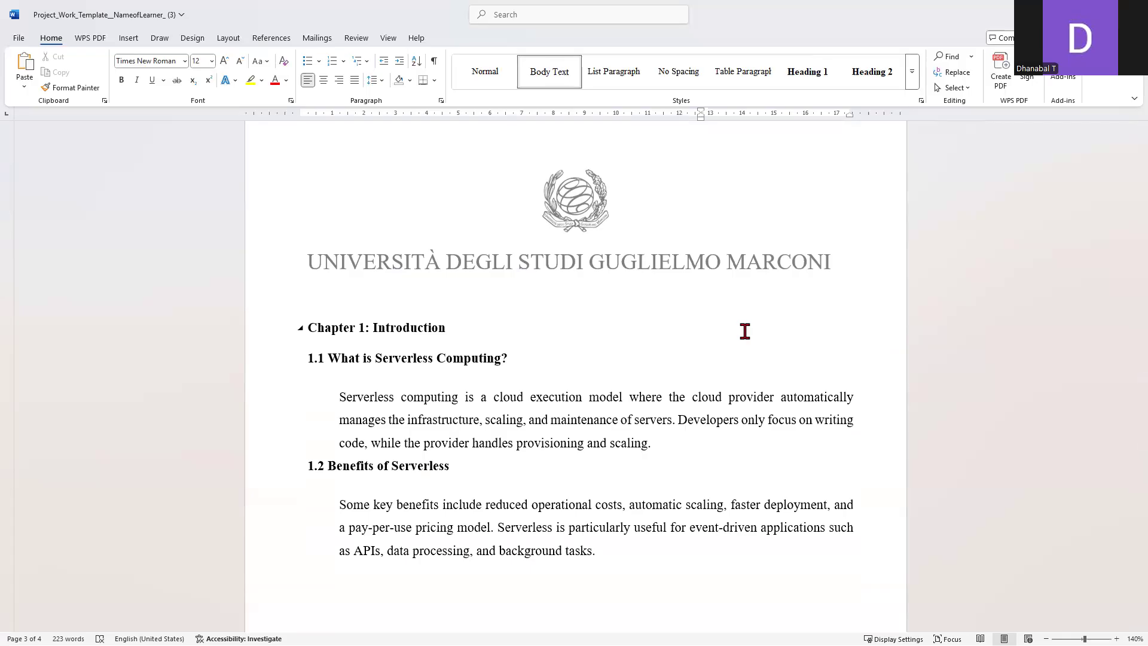
scroll(771, 323, down, 3)
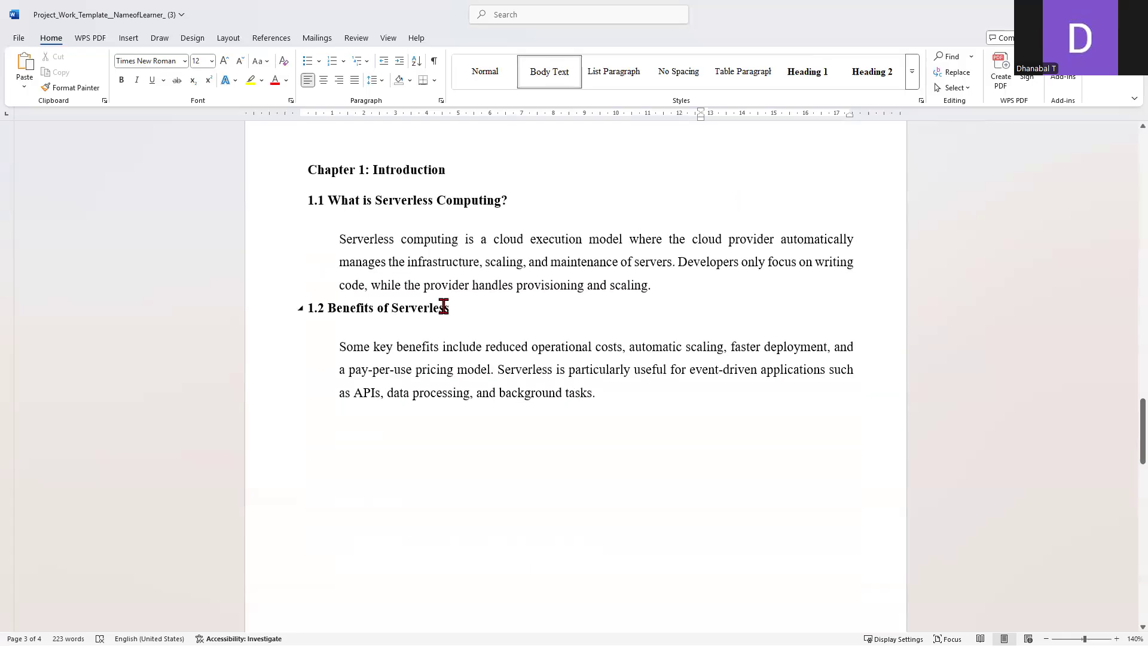
scroll(443, 306, down, 15)
scroll(444, 306, down, 10)
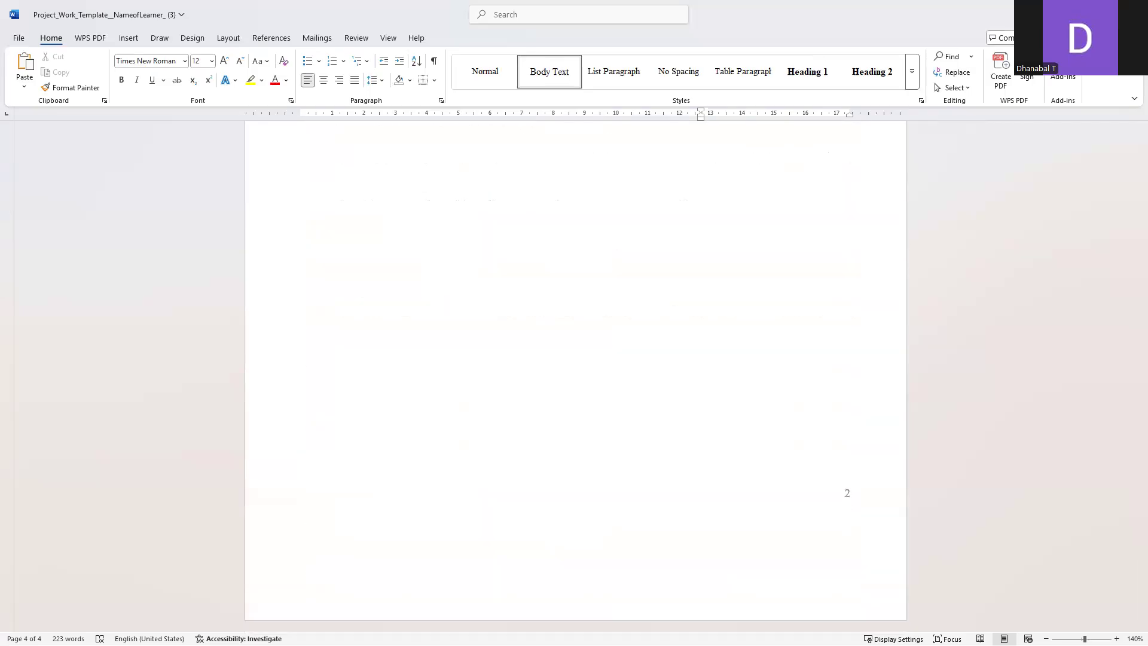